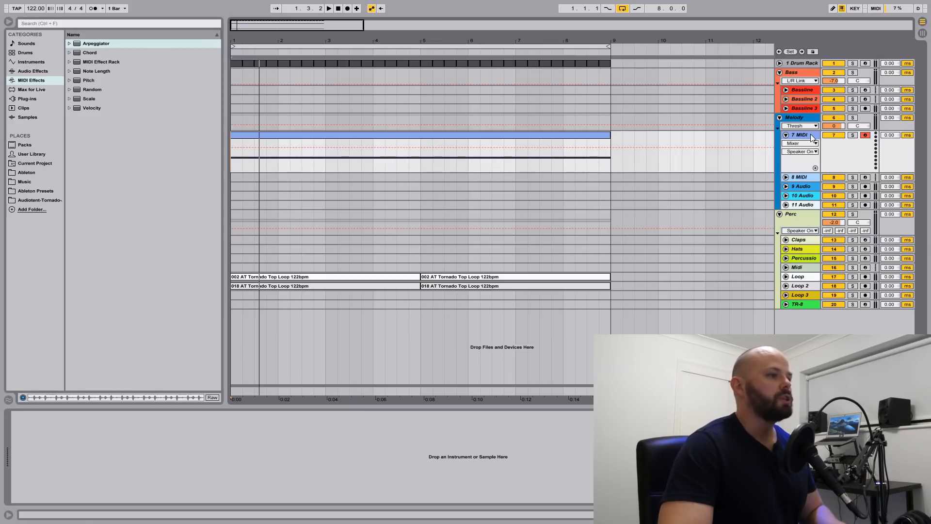
- Load the Analog instrument onto the 7 MIDI track in the Melody group and play the loop
left_click(339, 9)
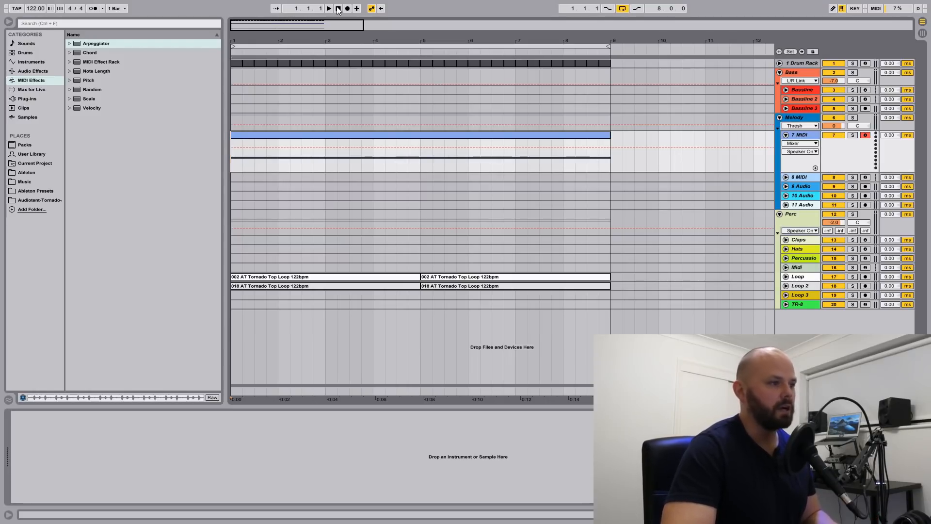
left_click(37, 63)
left_click_drag(84, 44, 129, 427)
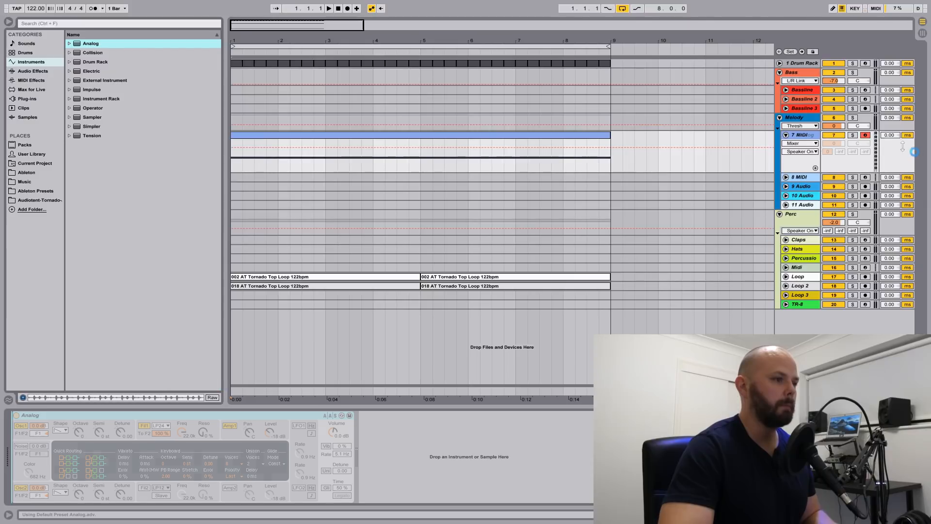
left_click(827, 152)
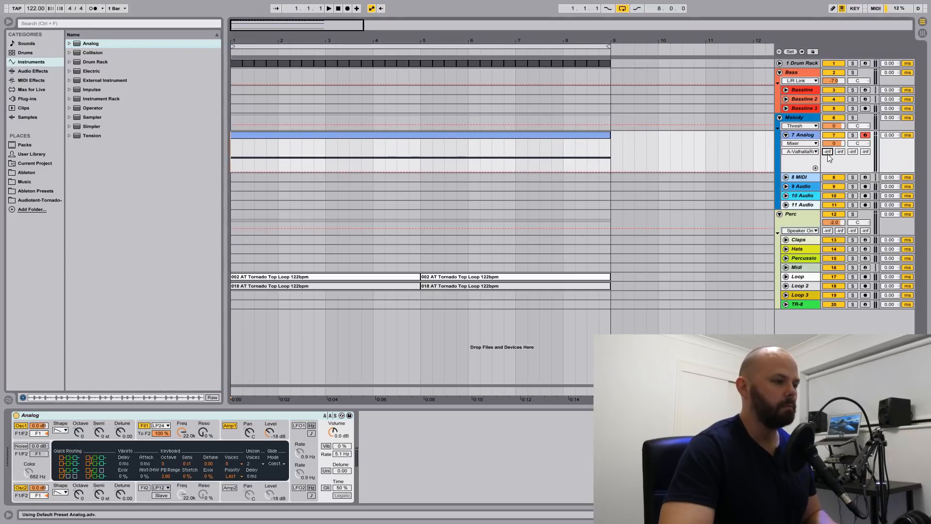
key("space")
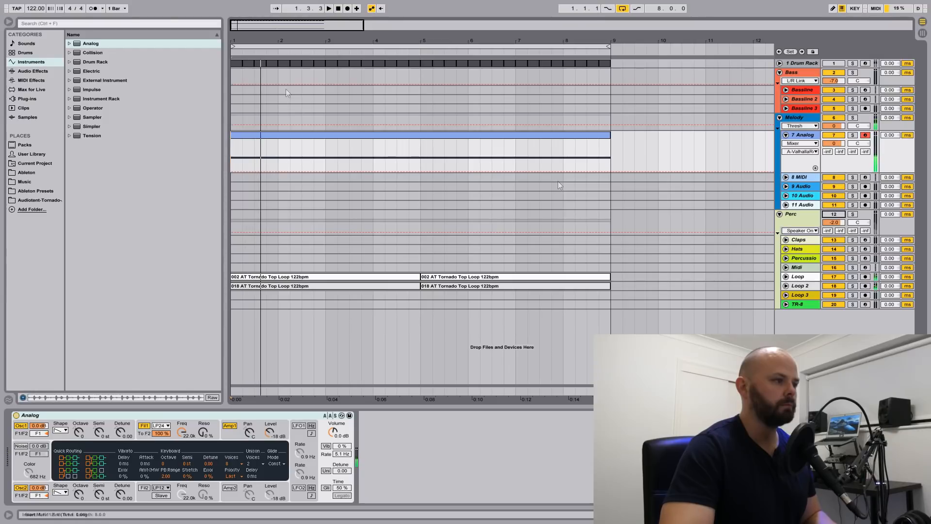
- Add an Arpeggiator before Analog, set its rate to 1/16 and steps to 1, and audition the pattern
left_click(39, 79)
left_click(20, 426)
left_click_drag(31, 429, 31, 429)
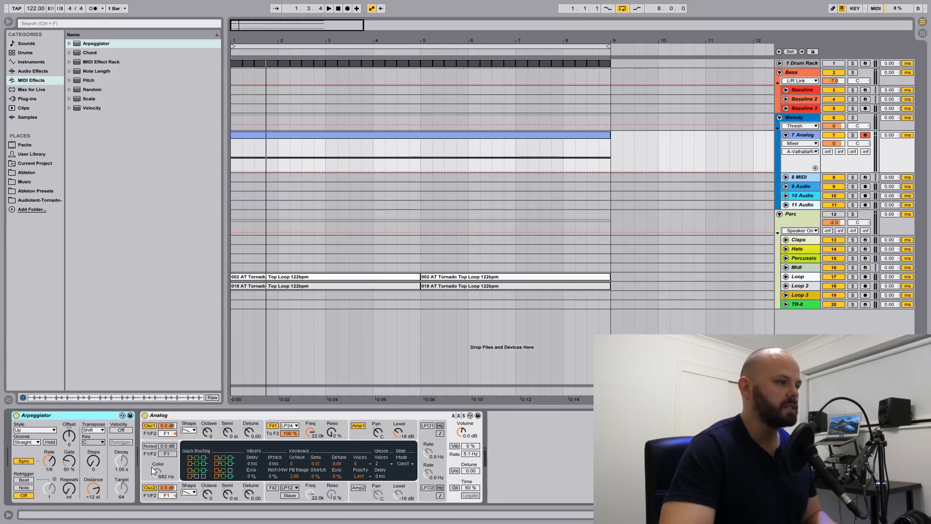
left_click_drag(53, 462, 53, 457)
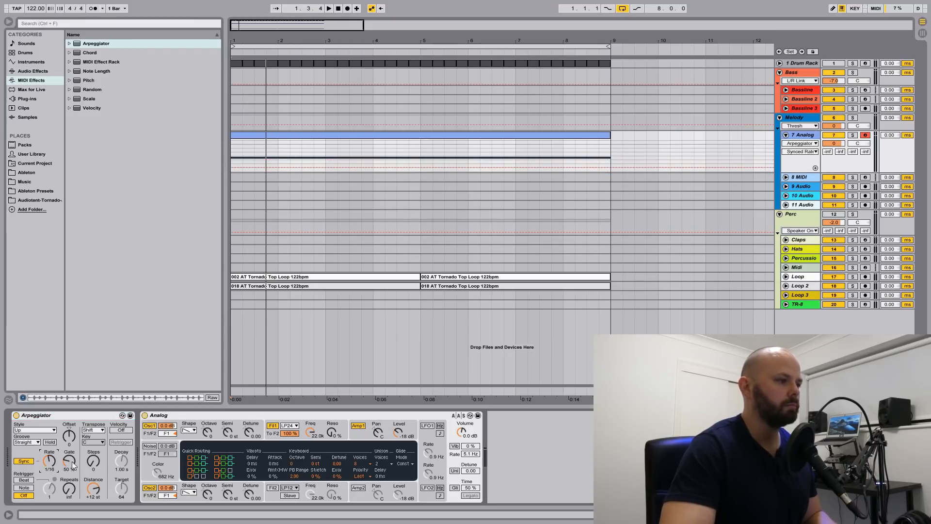
left_click_drag(91, 462, 92, 459)
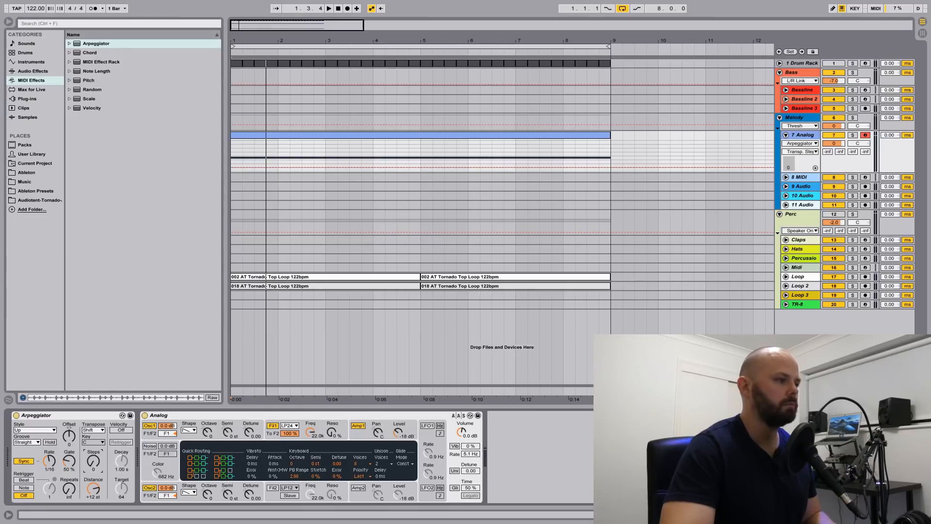
key("space")
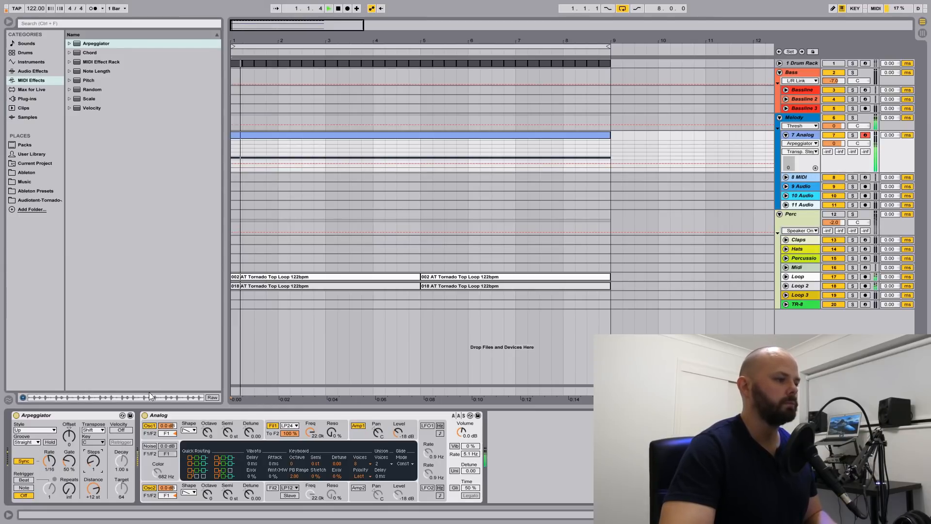
key("space")
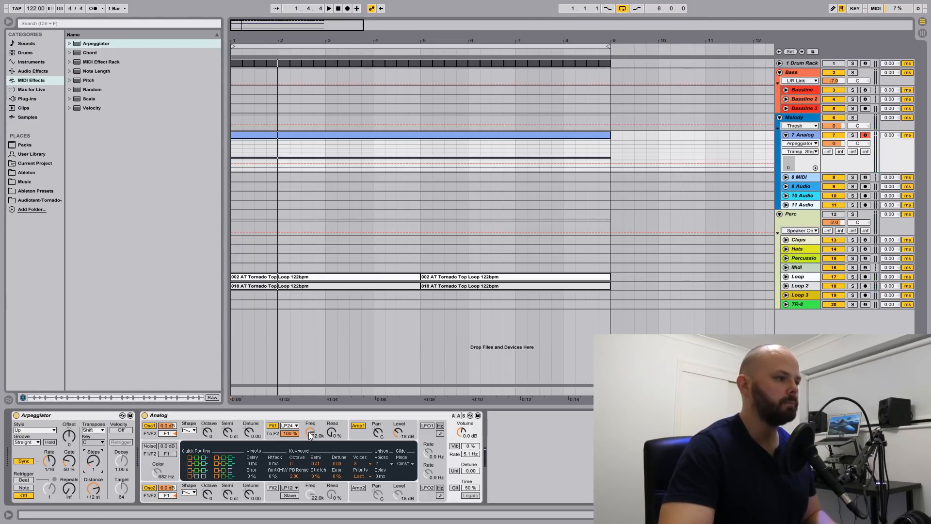
- Lower Analog's filter 1 frequency to 608 Hz and audition the sound
left_click_drag(310, 431, 310, 484)
key("space")
key("space")
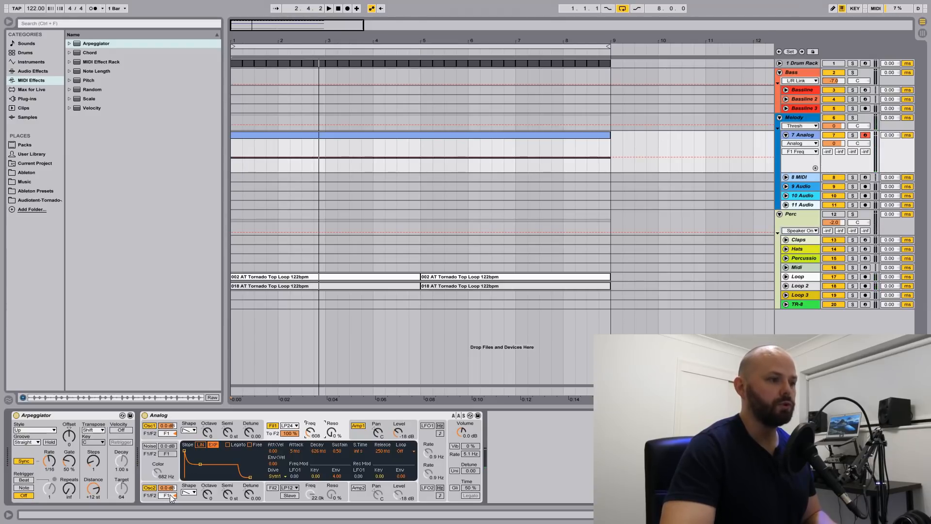
- Change oscillator 2's waveform, set its level to -15 dB and play the loop
left_click(185, 492)
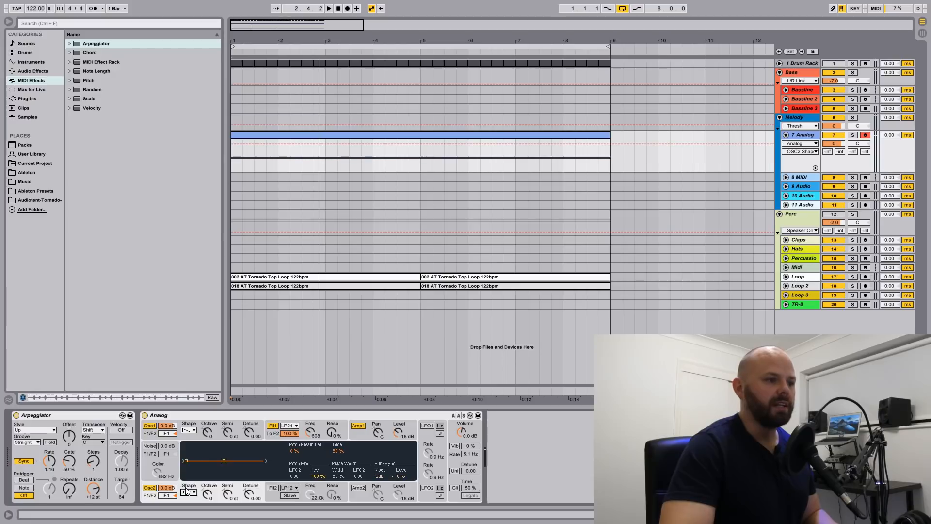
left_click(170, 487)
type("-15")
key("Return")
key("space")
- Lower oscillator 1 to octave -1 and bring the filter 1 frequency to 522 Hz during playback
left_click(310, 432)
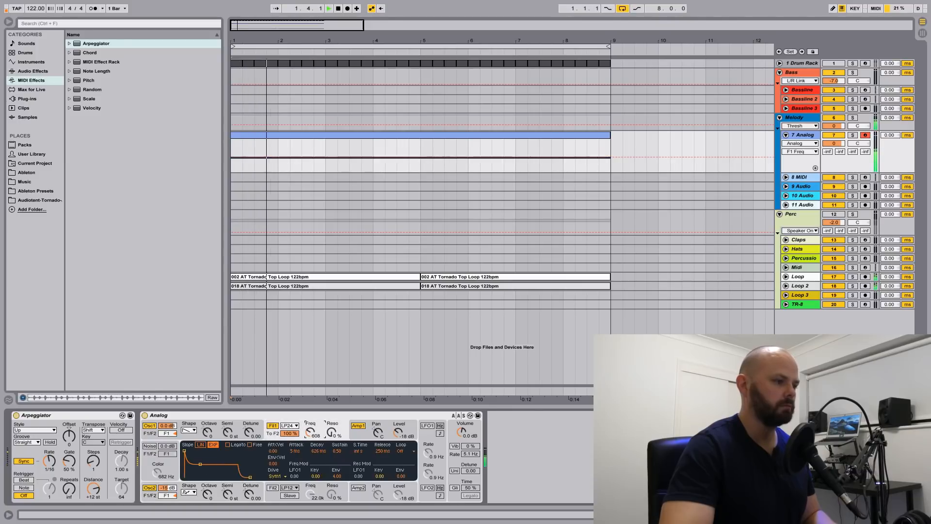
mouse_move(310, 431)
left_mouse_down()
mouse_move(310, 423)
mouse_move(310, 431)
left_mouse_up()
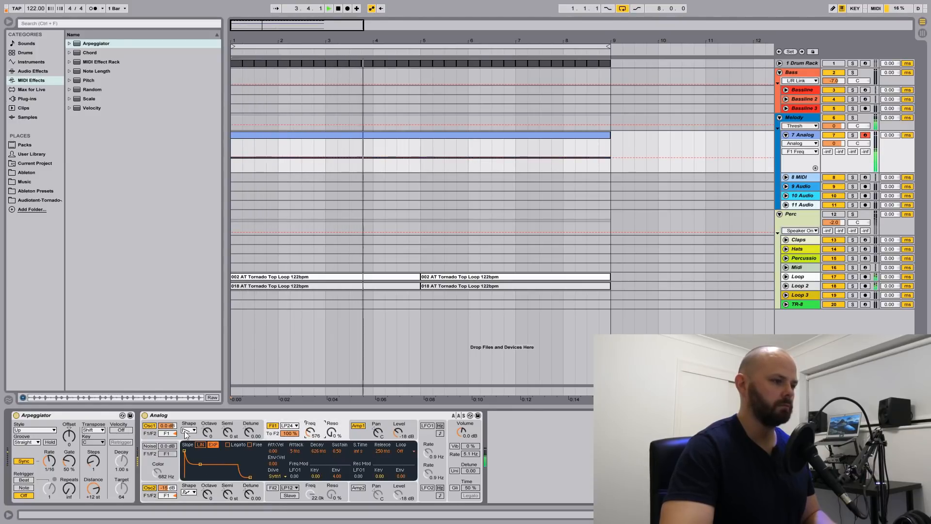
left_click_drag(207, 430, 207, 437)
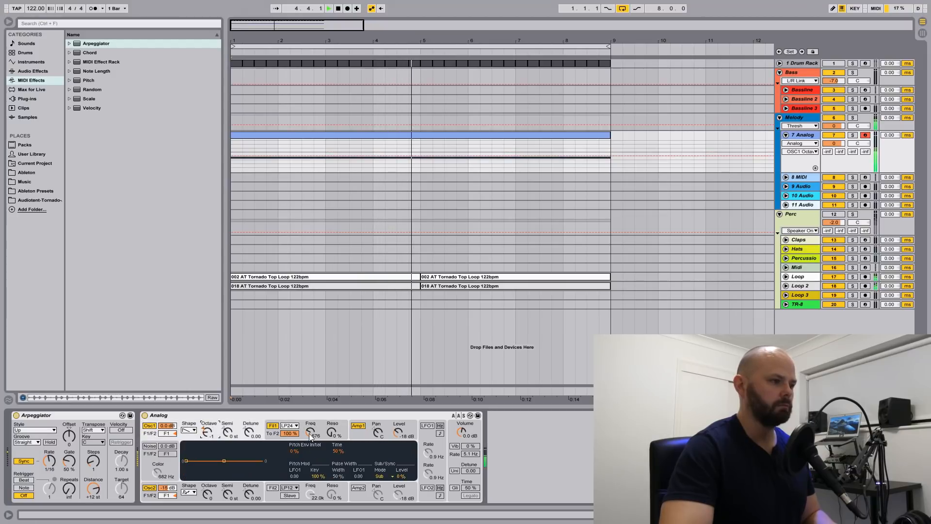
left_click_drag(309, 433, 310, 436)
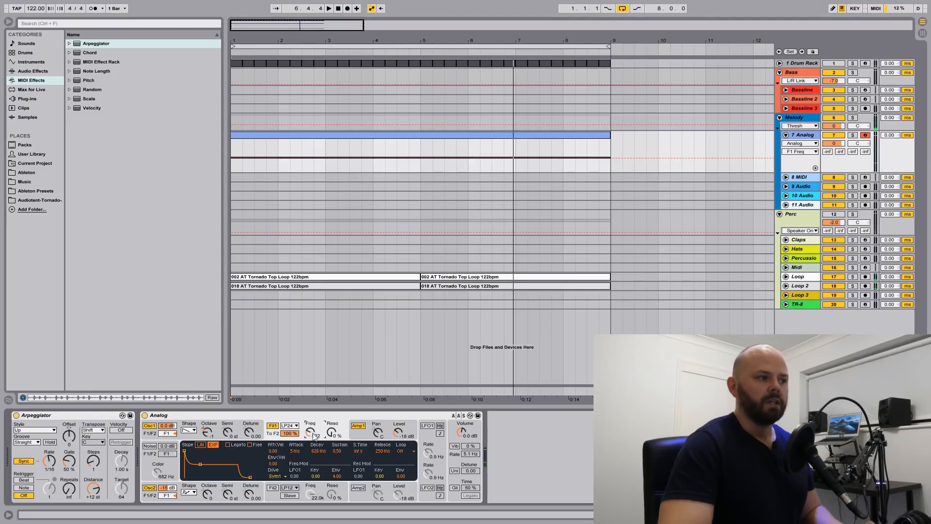
- Set Analog's Amp1 envelope to a 5 ms decay, full 1.00 sustain and about 2 s release, and play it
left_click(360, 437)
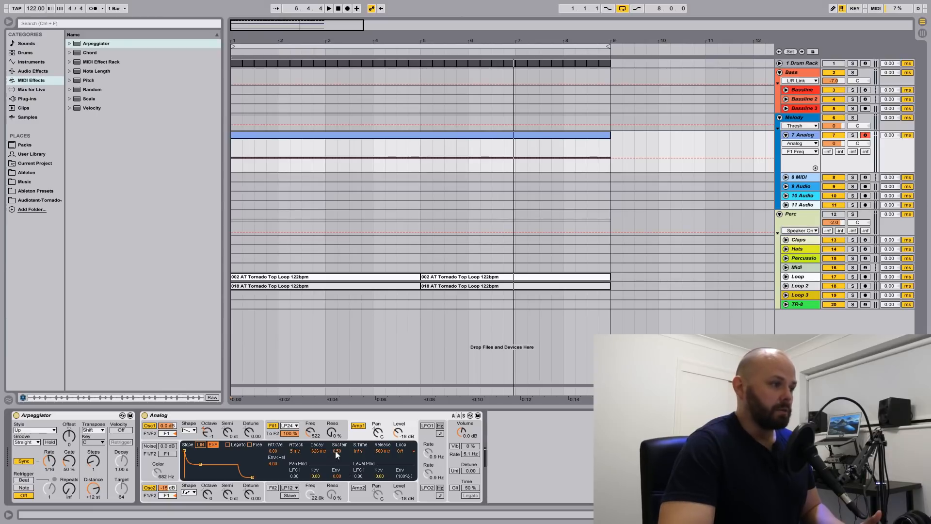
left_click_drag(325, 450, 326, 430)
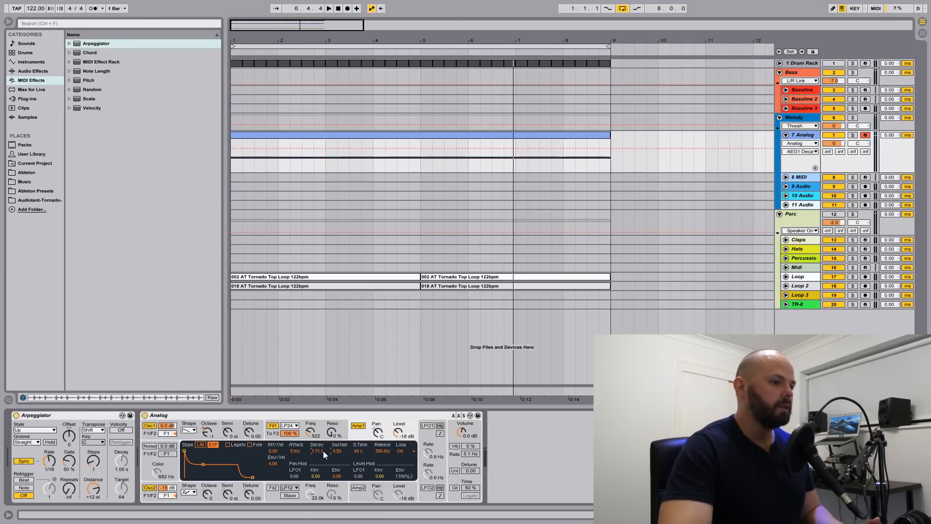
type("5")
key("Return")
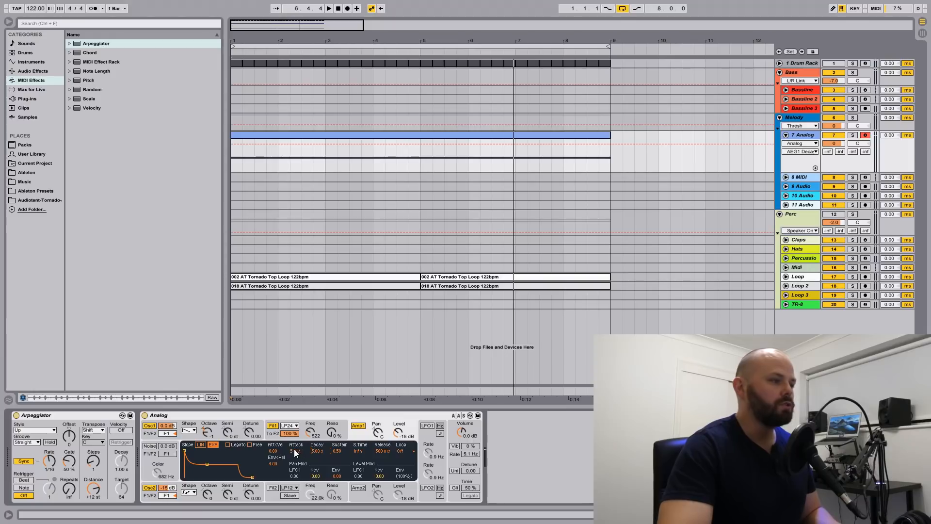
left_click_drag(313, 452, 313, 509)
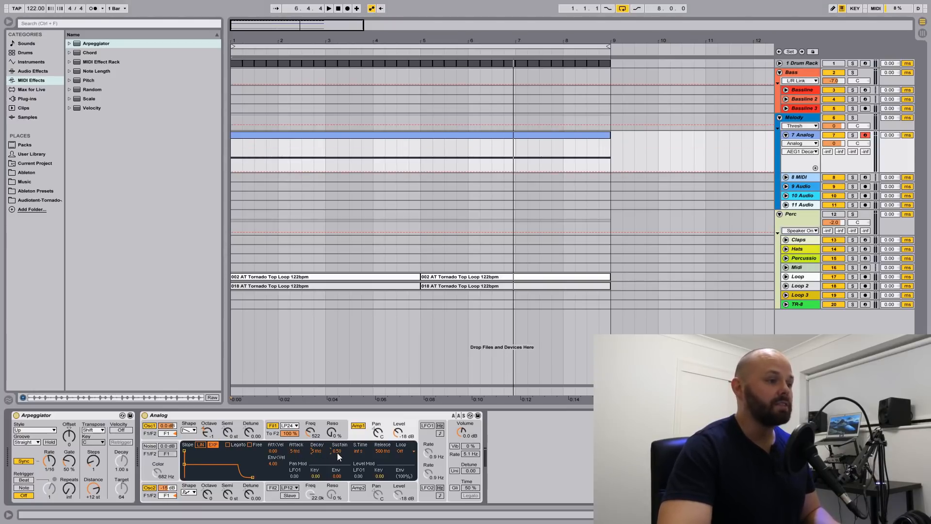
left_click_drag(336, 452, 336, 426)
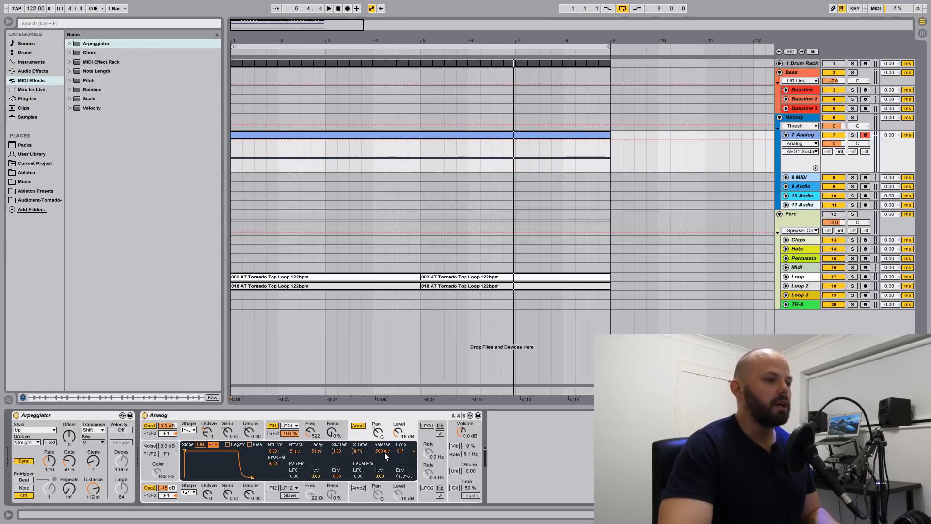
left_click_drag(384, 451, 384, 427)
key("space")
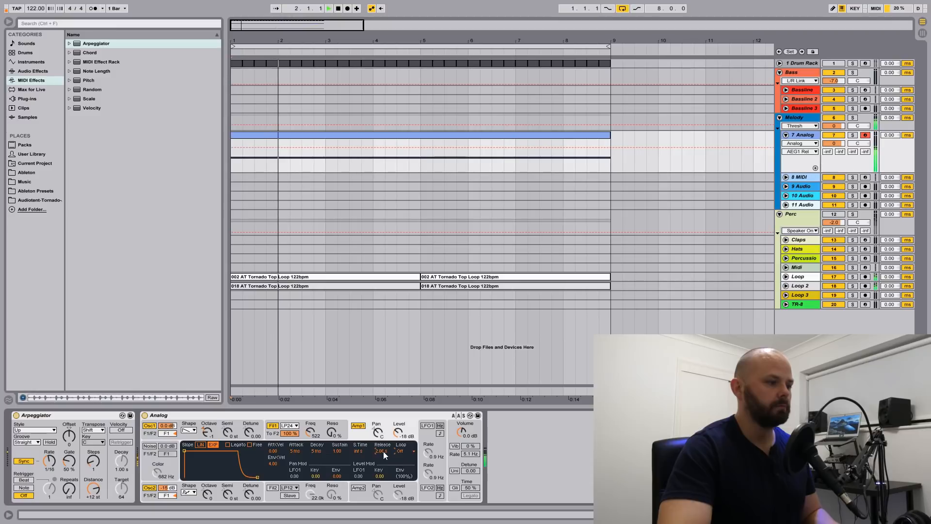
- Set filter 1 to 640 Hz and automate the Arpeggiator gate from 1% at bar 5 up to about 50% at bar 9
left_click(306, 431)
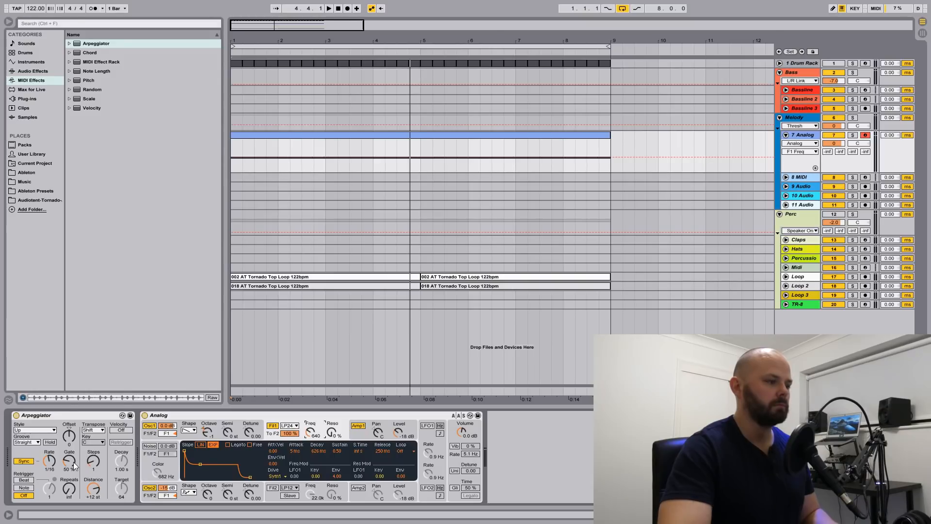
key("space")
left_click_drag(68, 463, 68, 491)
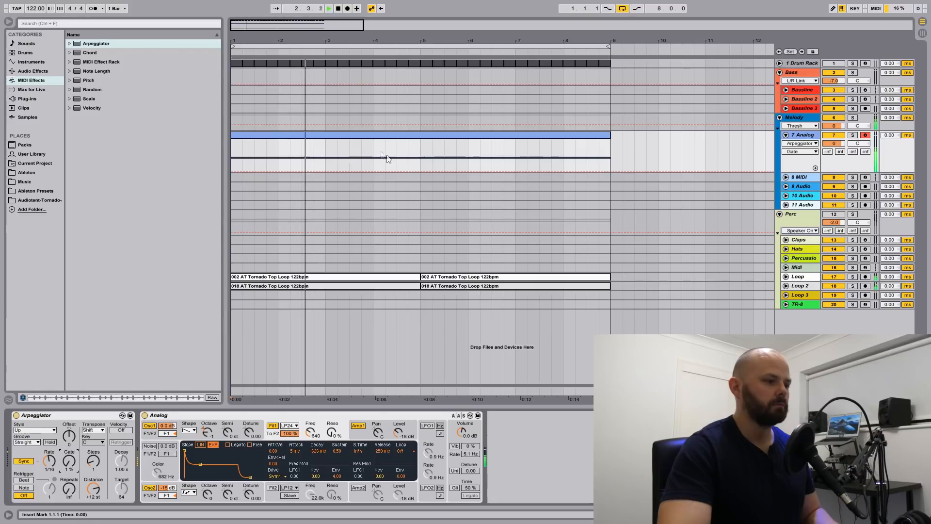
left_click(420, 171)
left_click_drag(612, 171, 609, 163)
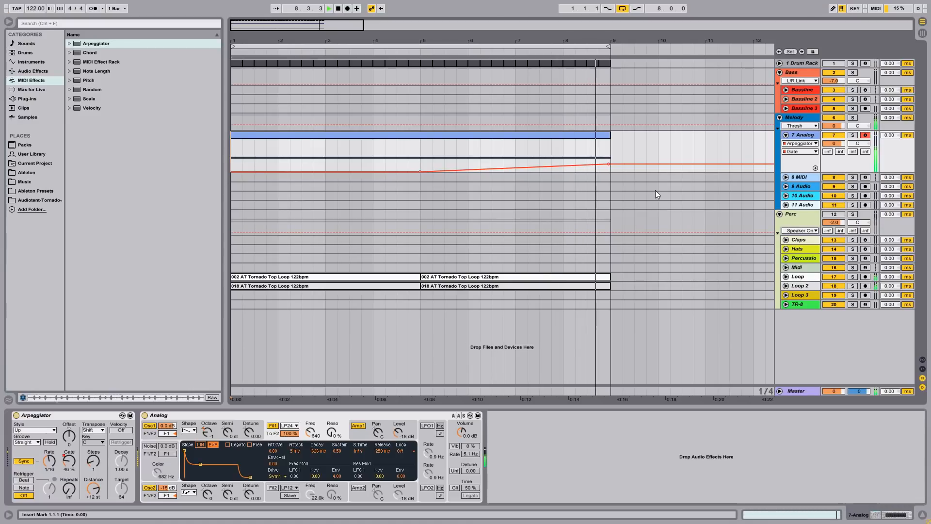
- Automate the filter 1 frequency from 252 Hz with a small peak before bar 5 and a long rise to bar 9
left_click(311, 432)
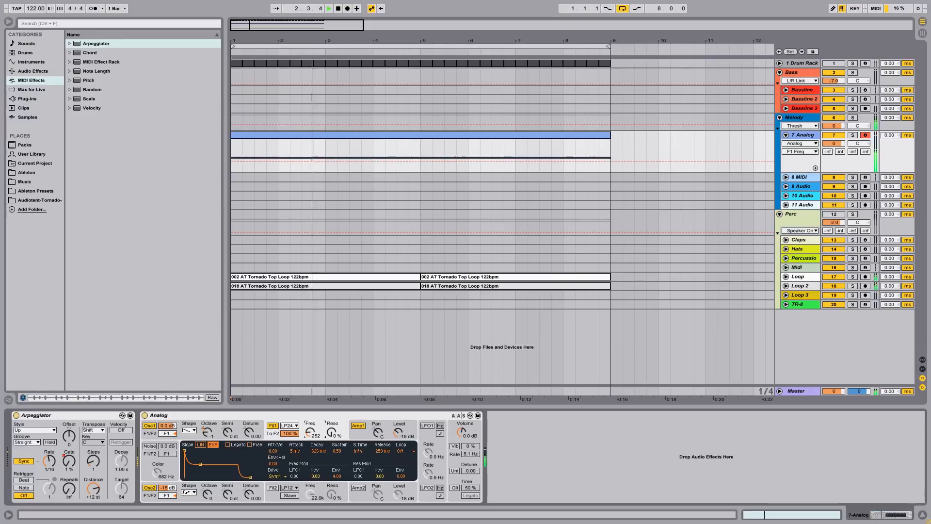
left_click(362, 162)
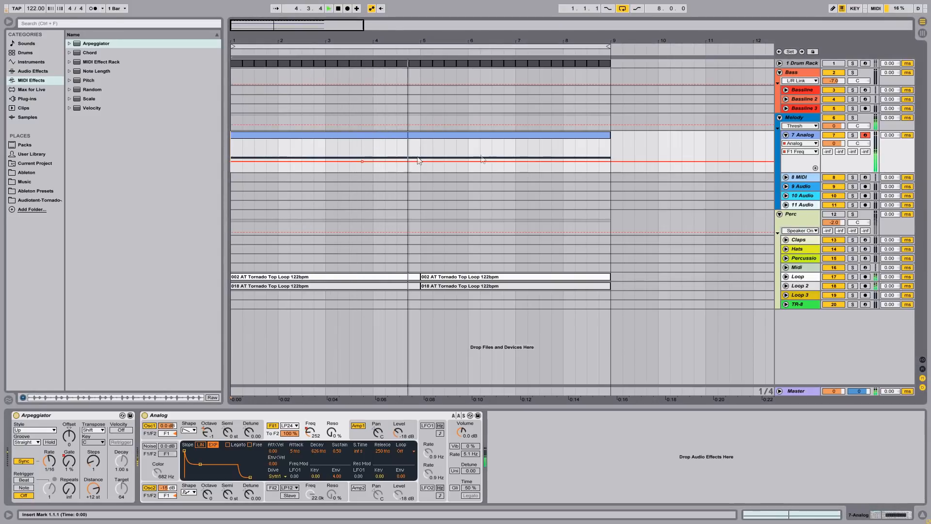
left_click_drag(609, 161, 609, 149)
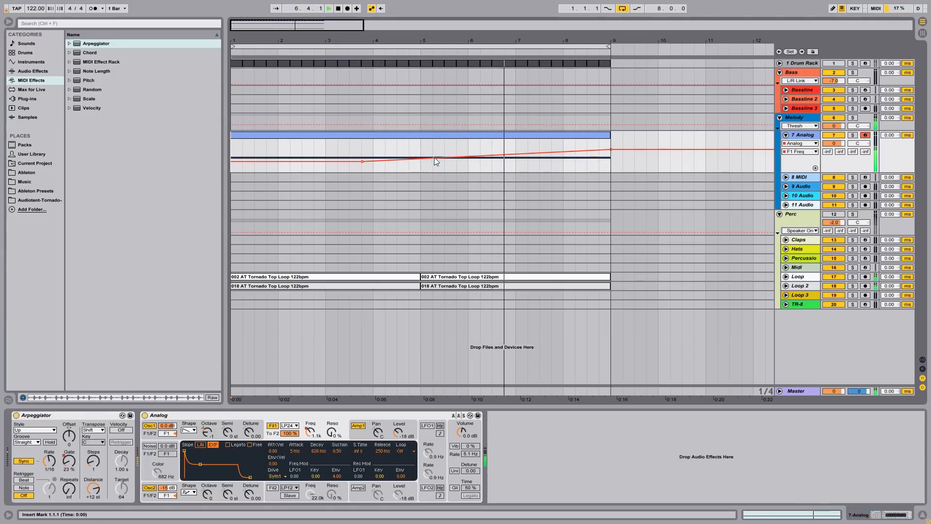
left_click_drag(424, 158, 403, 157)
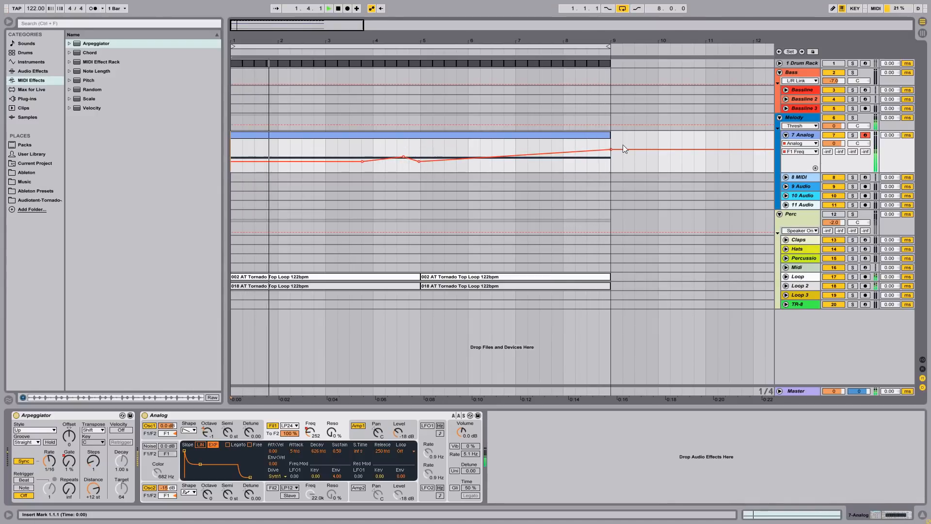
- Make the filter frequency automation start high at bar 1 and fall to its base level before bar 2
left_click(264, 161)
left_click_drag(232, 162, 232, 150)
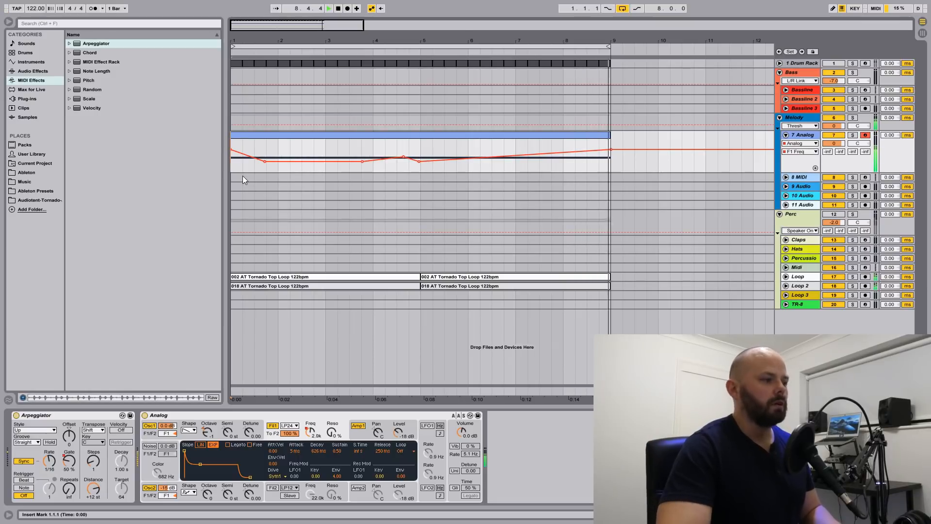
key("space")
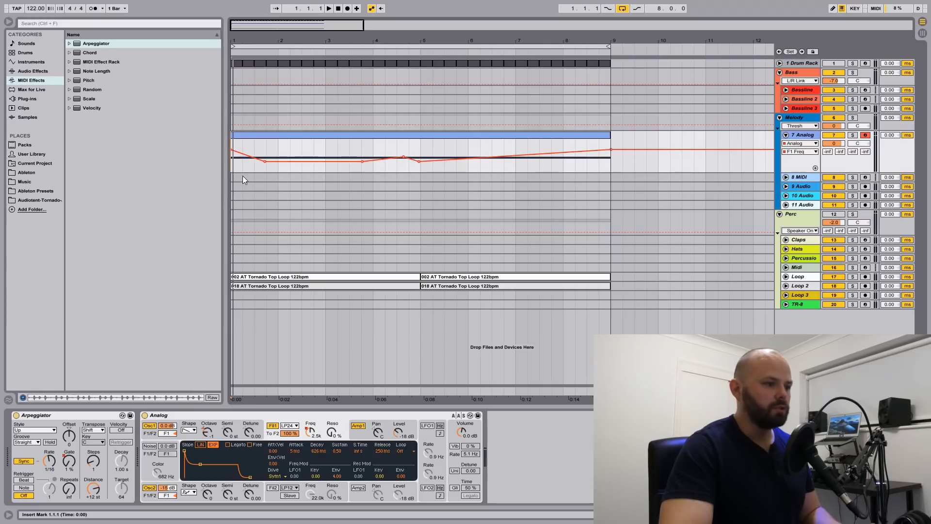
- Automate the Analog track's Valhalla reverb send to rise from bar 8 up to 0.0 dB and play the result
left_click(827, 151)
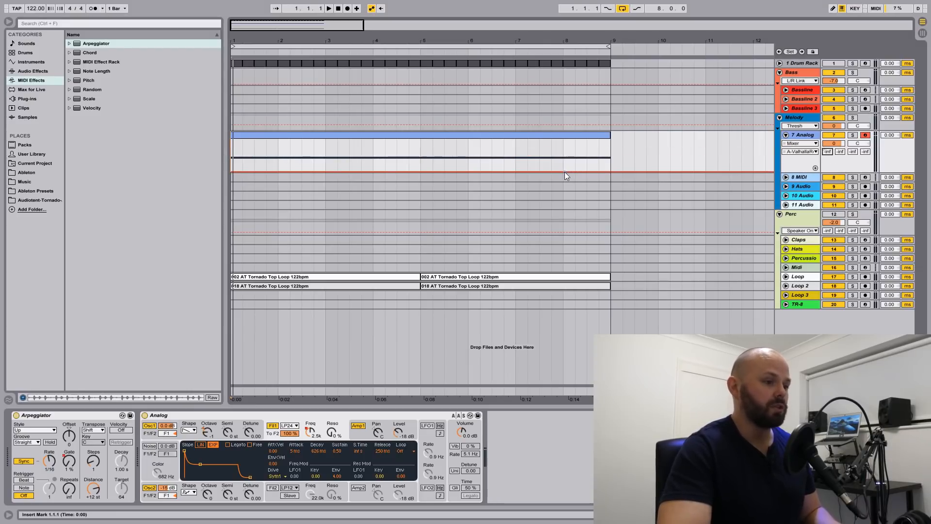
left_click_drag(576, 172, 584, 140)
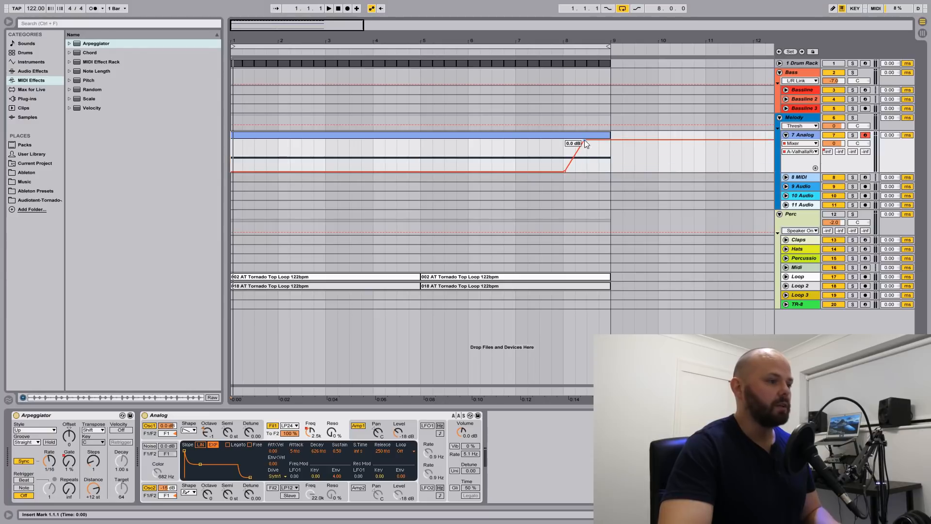
key("space")
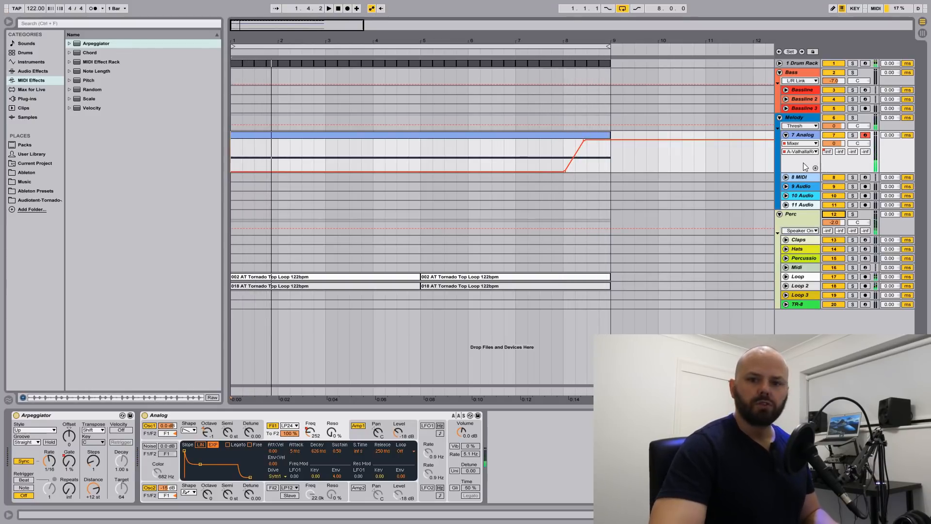
- Automate the Analog track's Ping Pong delay send to rise to maximum before bar 5 and drop back at bar 5
left_click(853, 152)
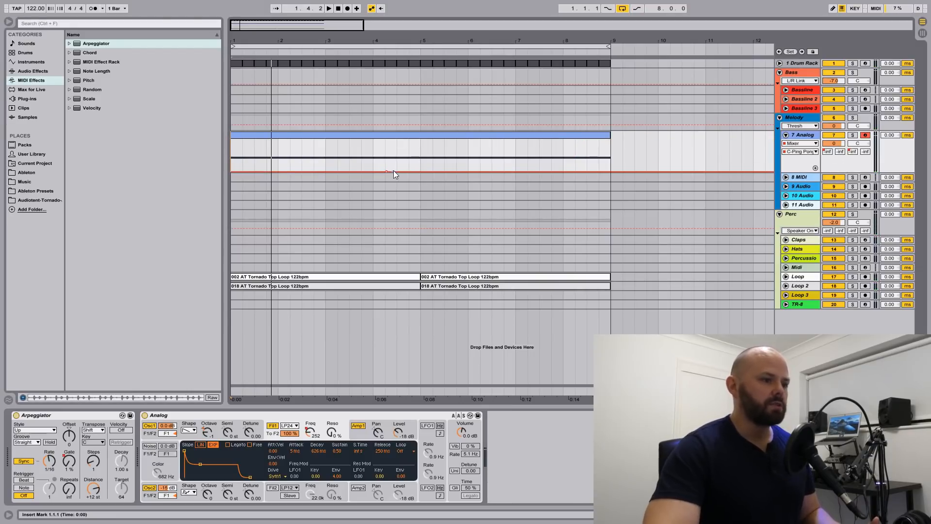
left_click_drag(394, 170, 421, 173)
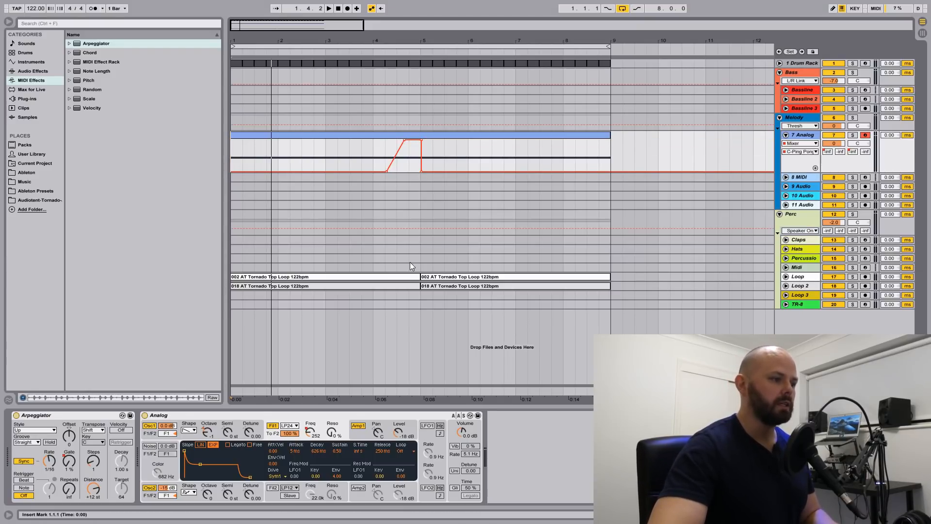
- Open the Analog clip's notes in an enlarged editor and play the eight-bar loop
left_click(388, 135)
left_click_drag(561, 403, 561, 221)
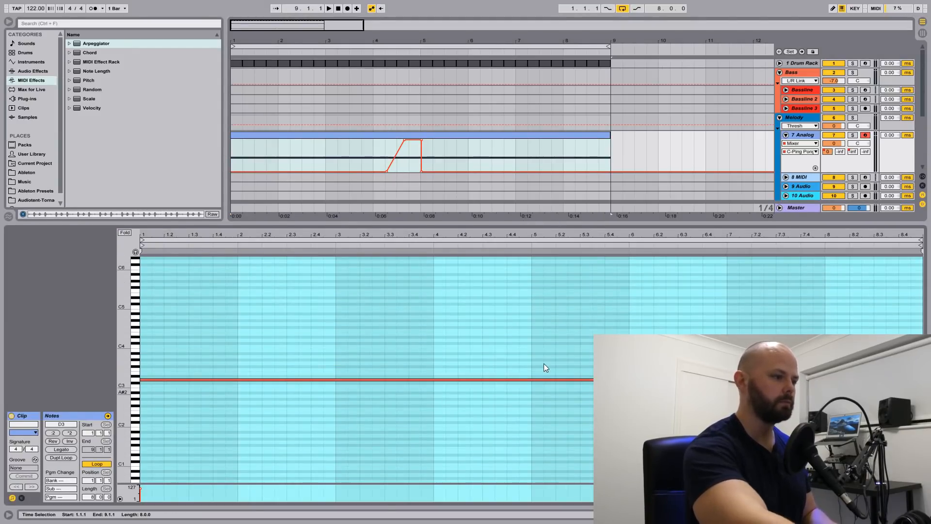
key("space")
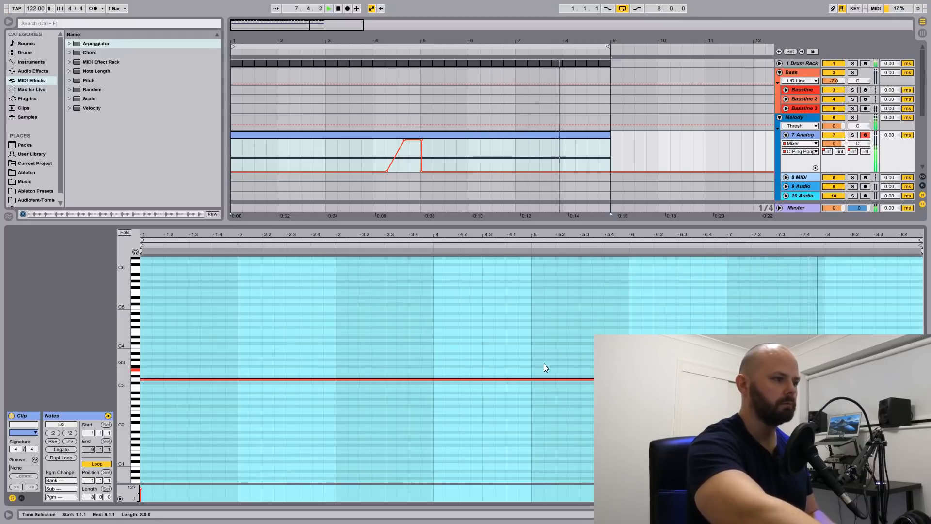
key("space")
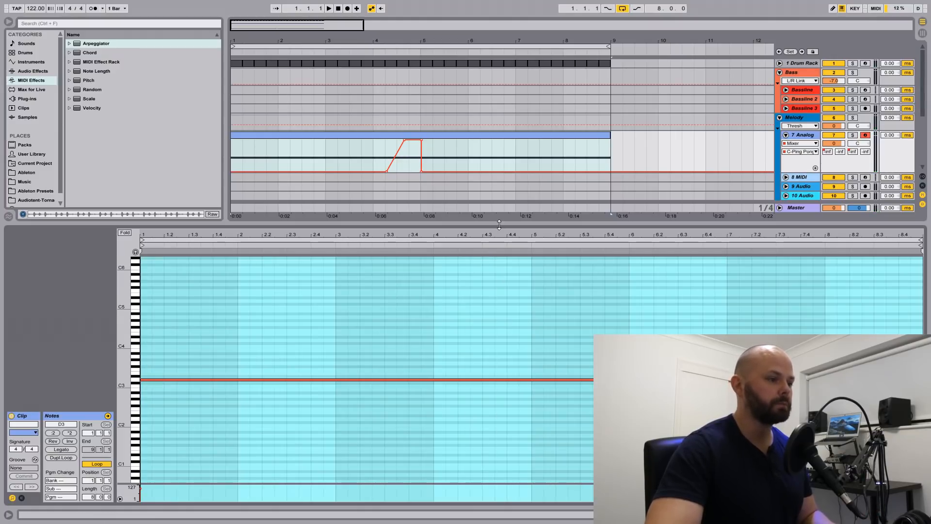
- Add a G3 note from 2.3.1 to 3.1.1 above the sustained D3 in the Analog clip and play the loop
left_click_drag(133, 357, 147, 356)
key("space")
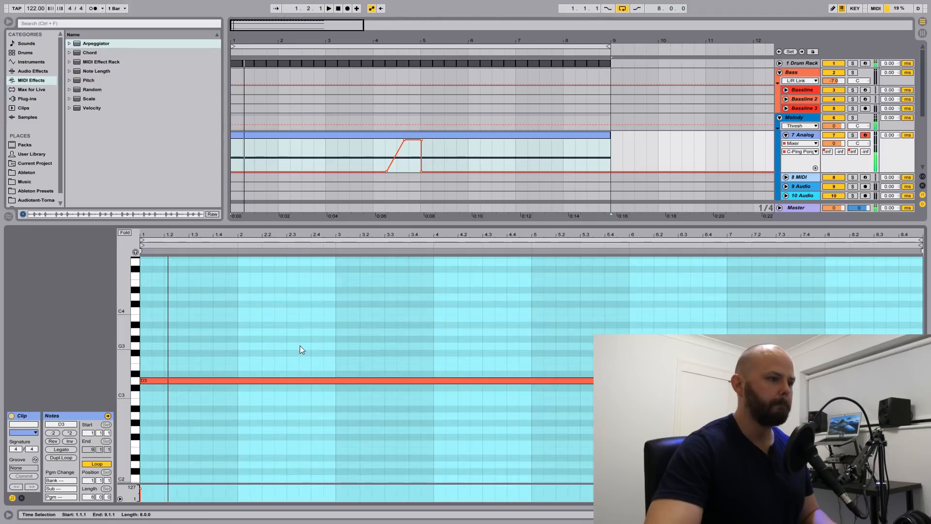
double_click(292, 345)
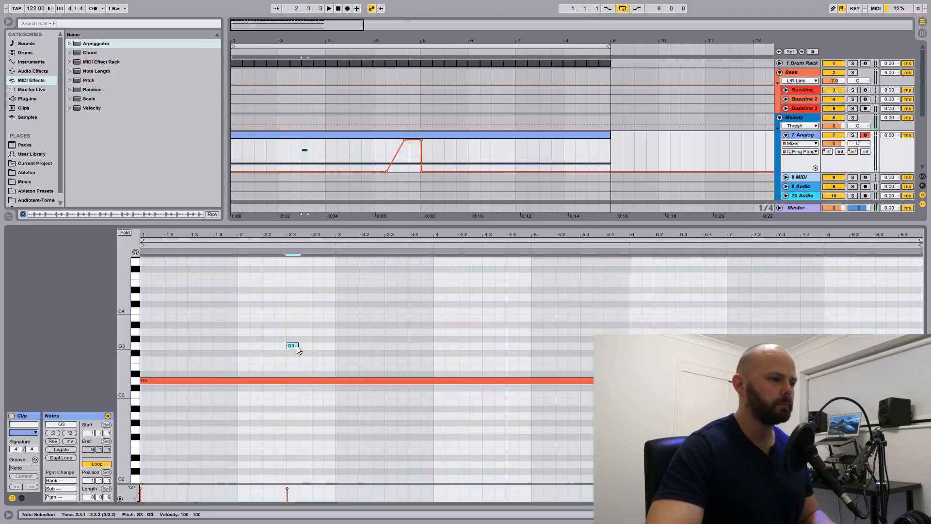
left_click_drag(297, 345, 319, 345)
key("space")
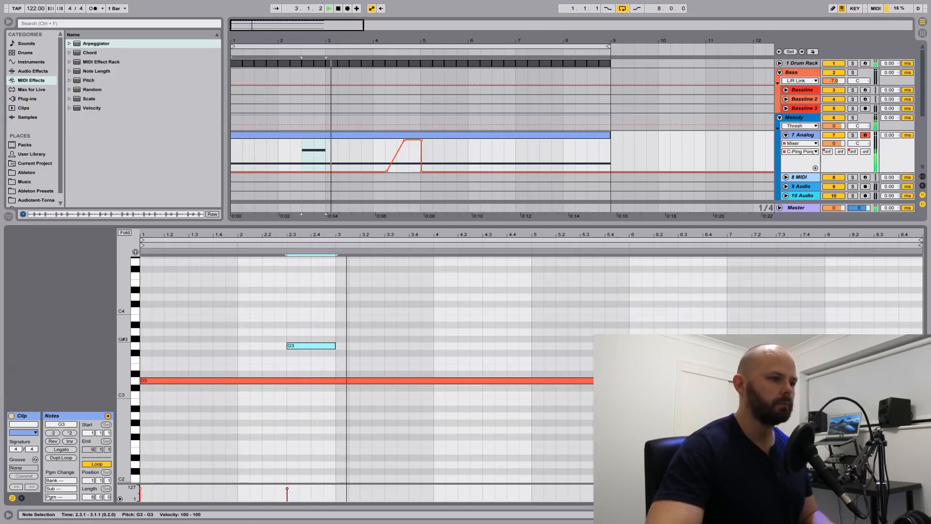
- Add a rising G3, A#3, D4 run of two-sixteenth notes from 4.3.3 up to bar 5, and audition the melody
double_click(498, 345)
double_click(510, 324)
double_click(526, 297)
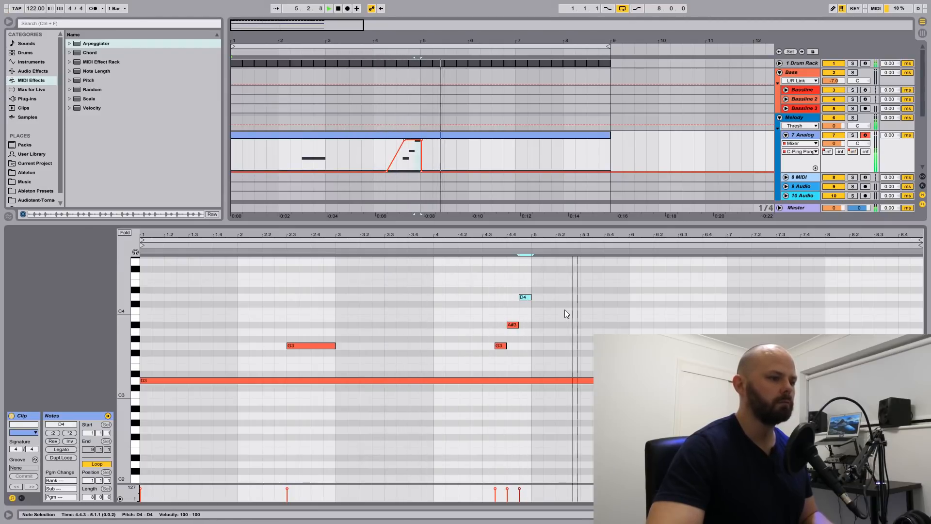
key("space")
key("shift+Tab")
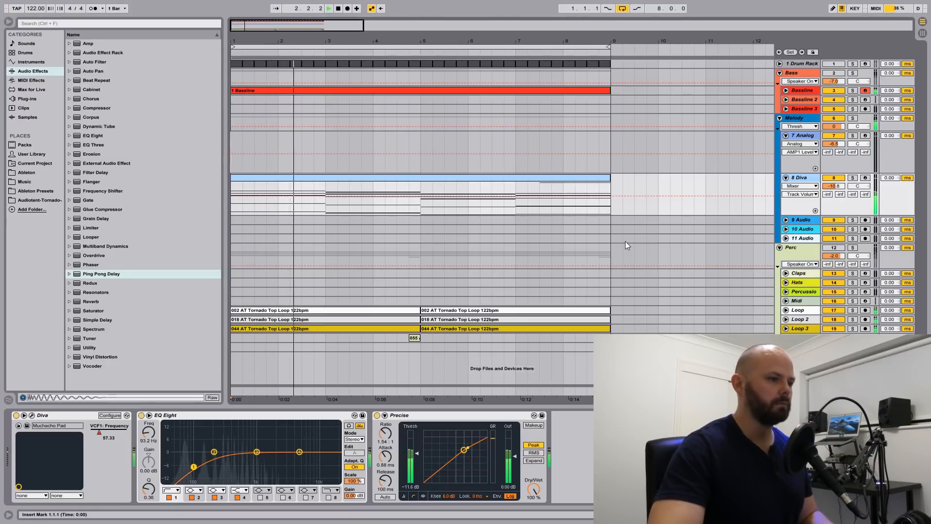
- Examine the chord notes of the Diva clip in an enlarged note editor during playback, and restore the arrangement view
left_click(565, 179)
double_click(566, 179)
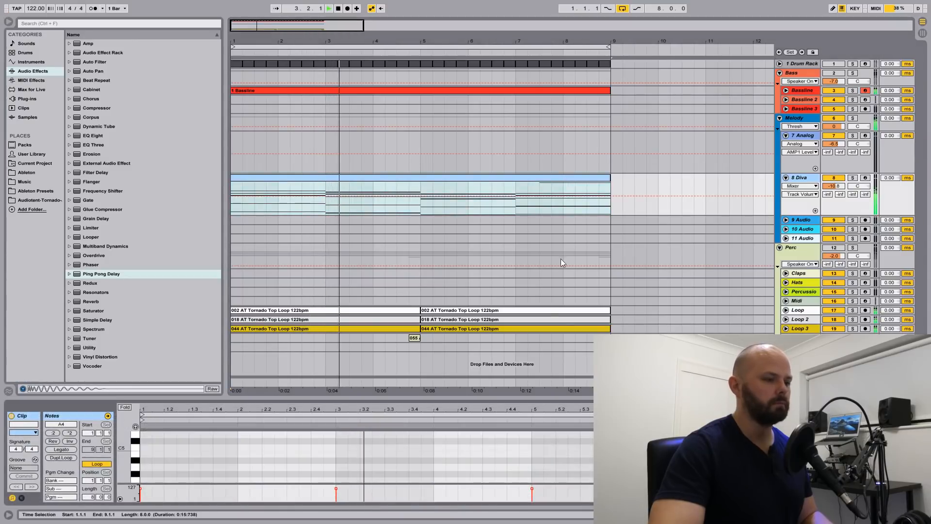
left_click_drag(555, 396, 478, 70)
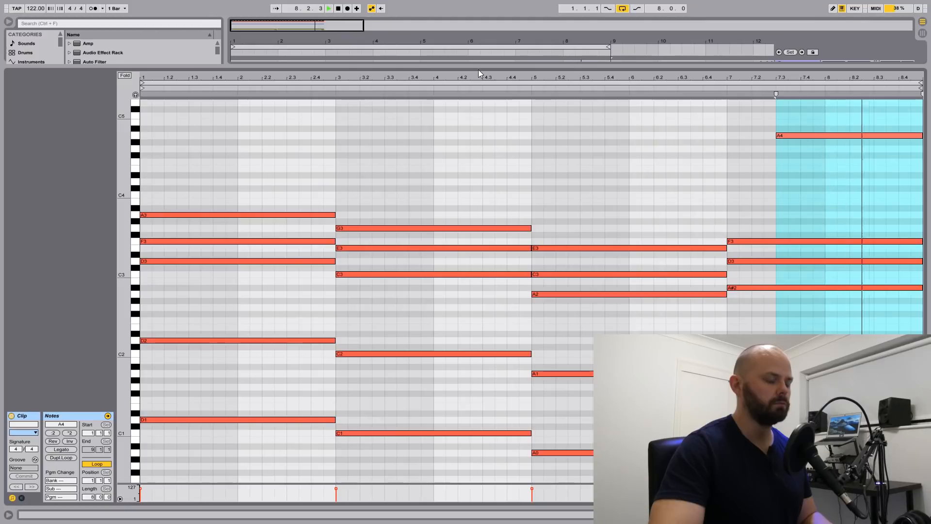
key("space")
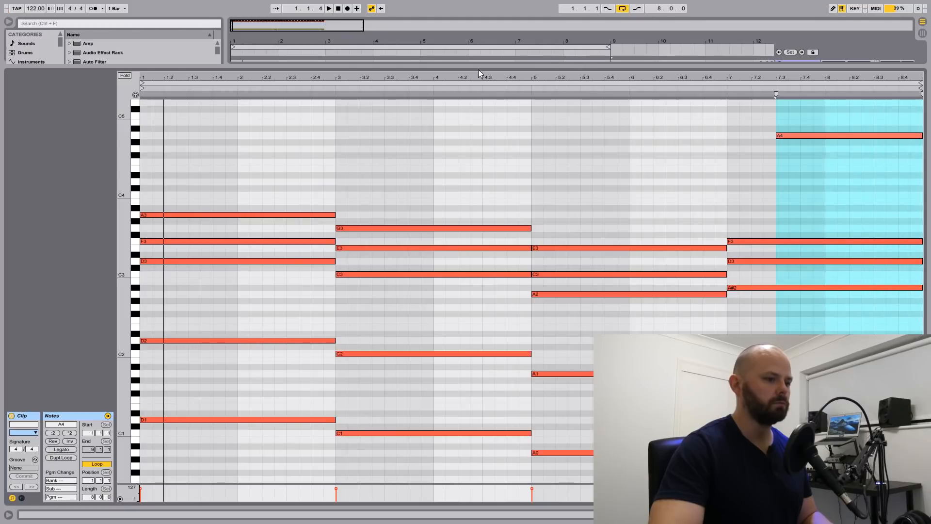
left_click_drag(475, 66, 489, 410)
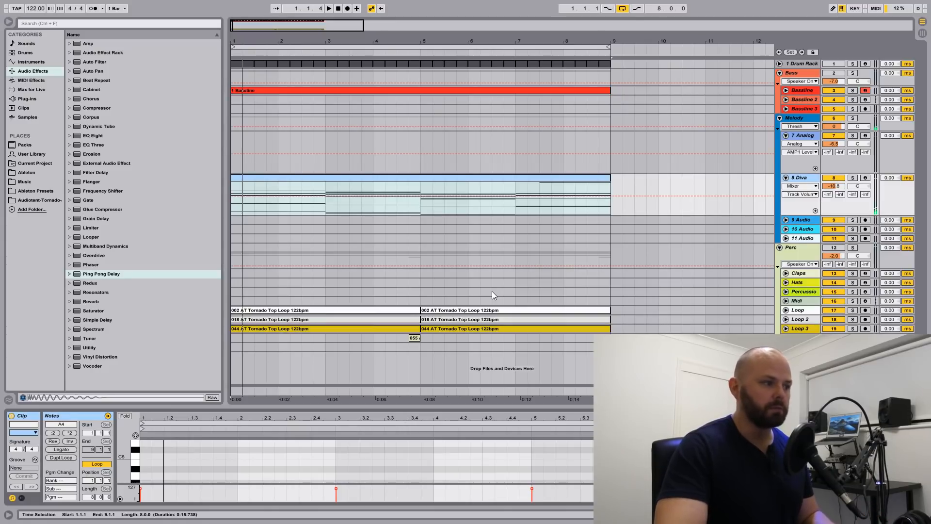
- Copy the Diva chord clip onto the Analog track at bar 1 and lower the Analog track's volume during playback
left_click(443, 176)
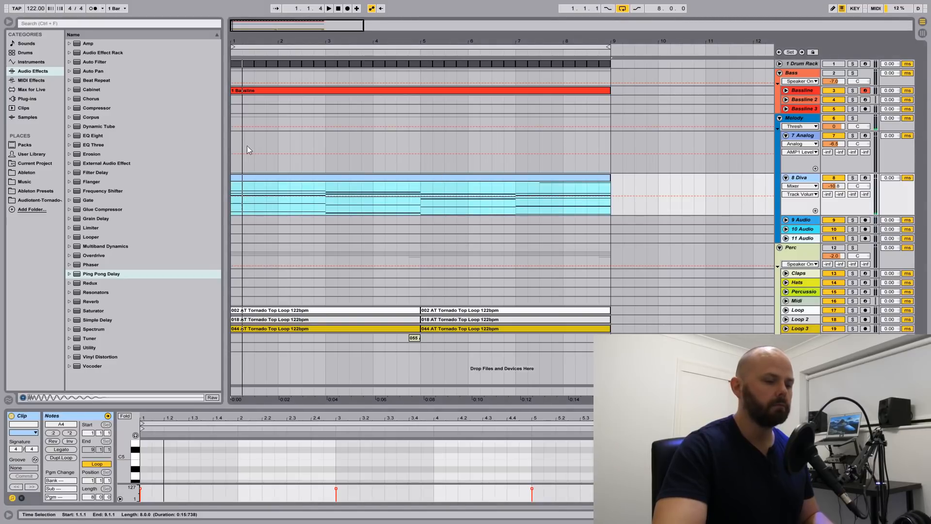
left_click(234, 142)
key("ctrl+v")
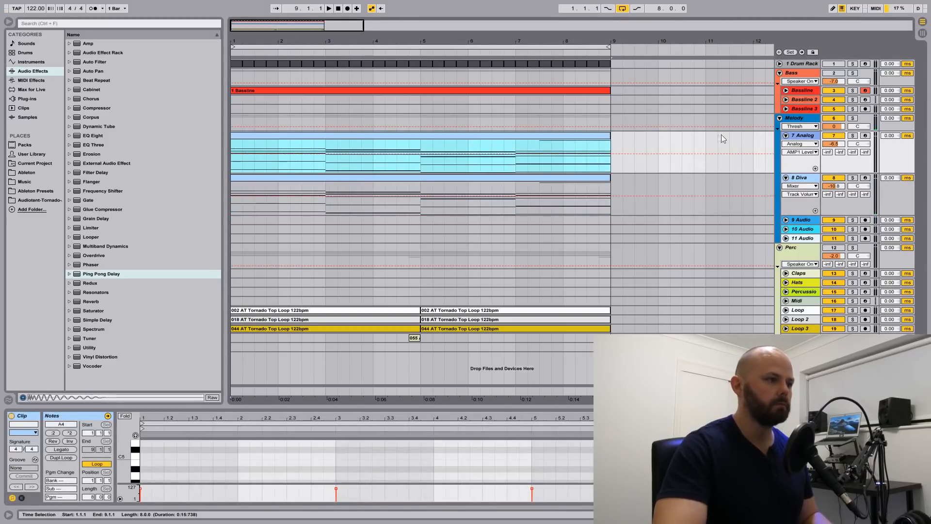
key("space")
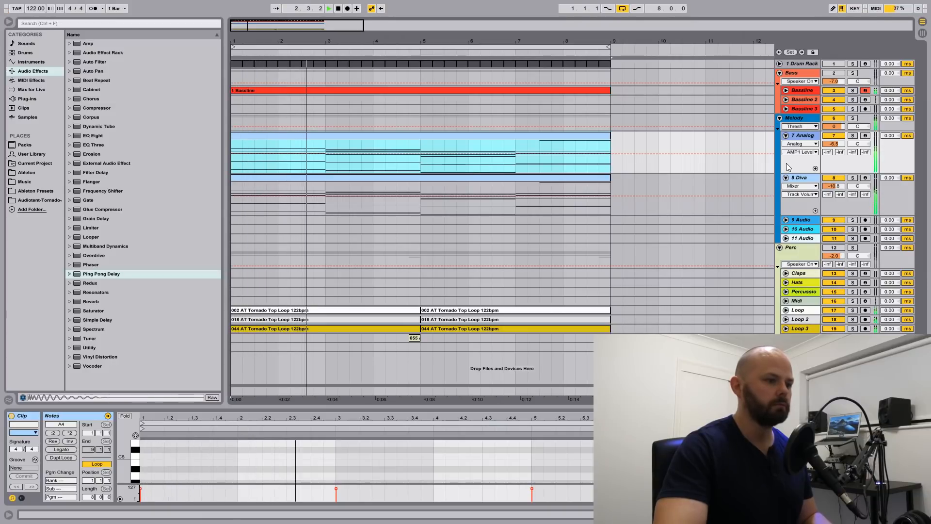
left_click_drag(834, 145, 834, 152)
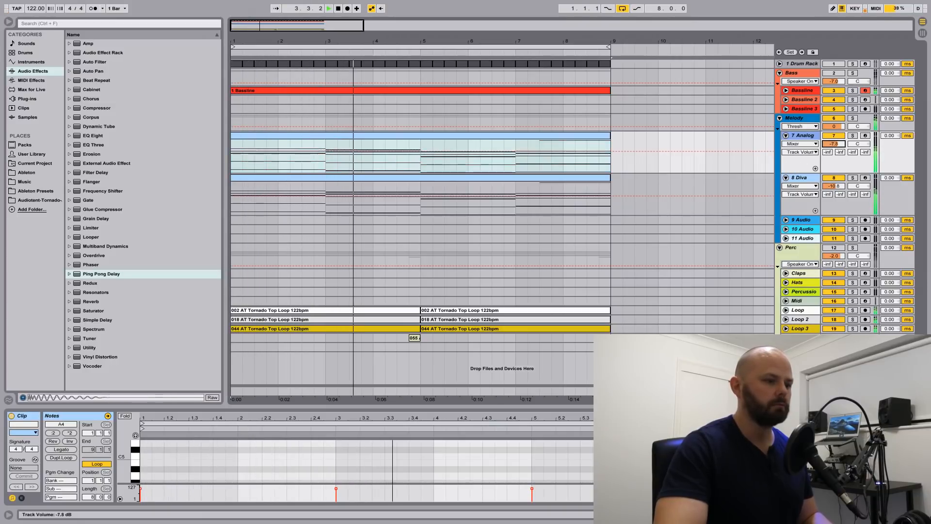
- Adjust the Analog synth's filter 1 frequency, ending at 712 Hz, while the loop plays
left_click(805, 137)
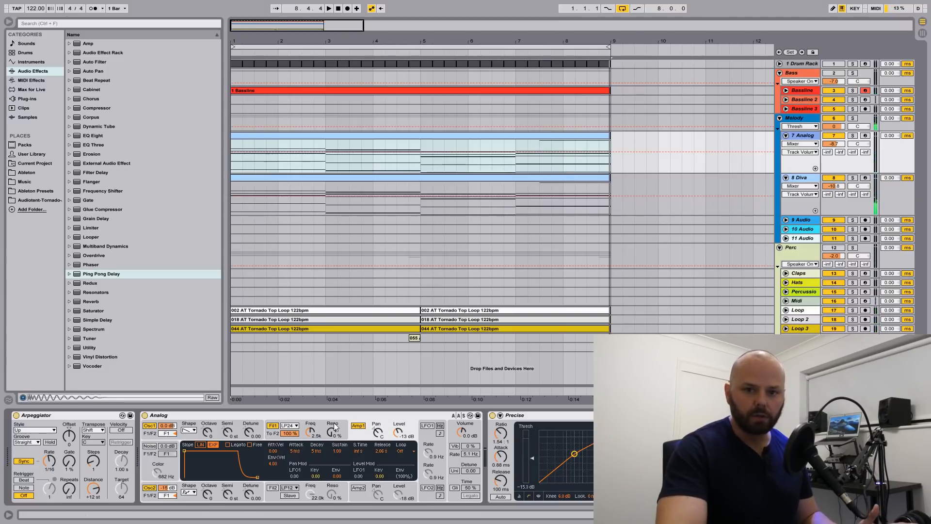
left_click(310, 431)
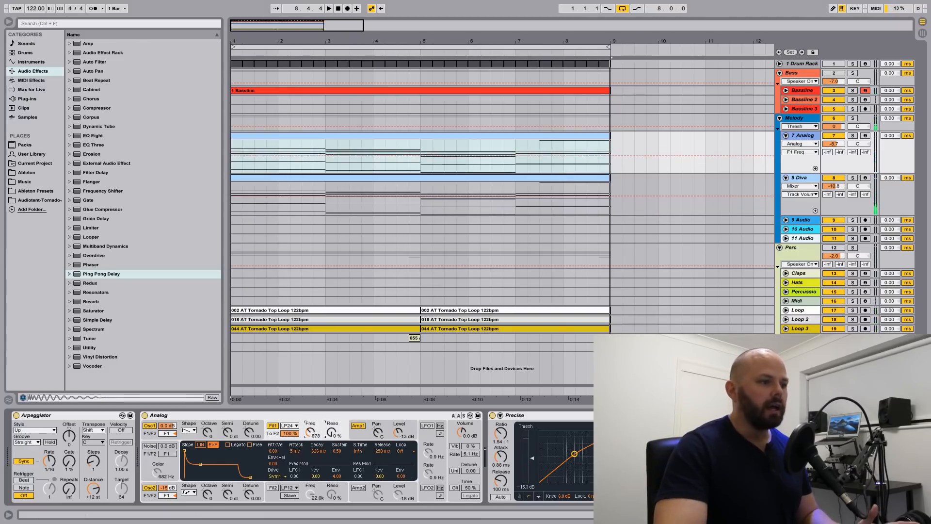
mouse_move(311, 431)
left_mouse_down()
mouse_move(311, 442)
mouse_move(310, 426)
left_mouse_up()
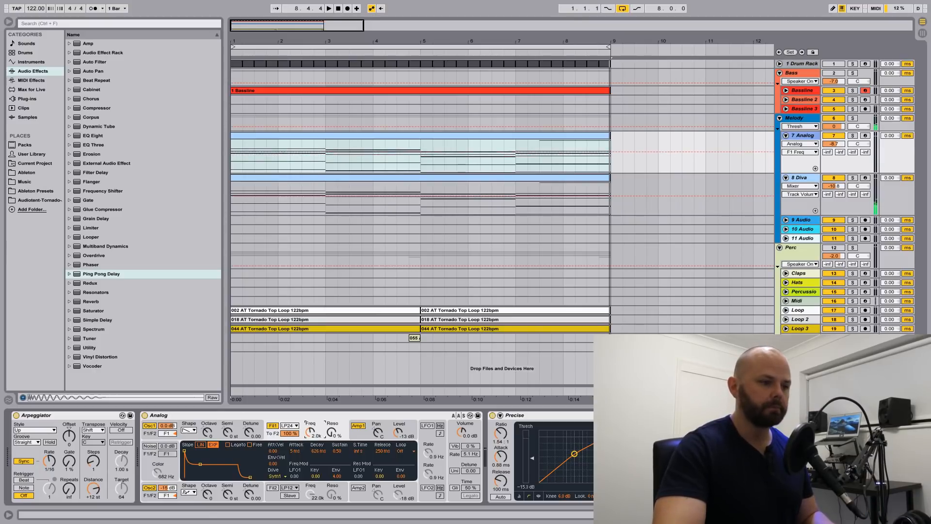
key("space")
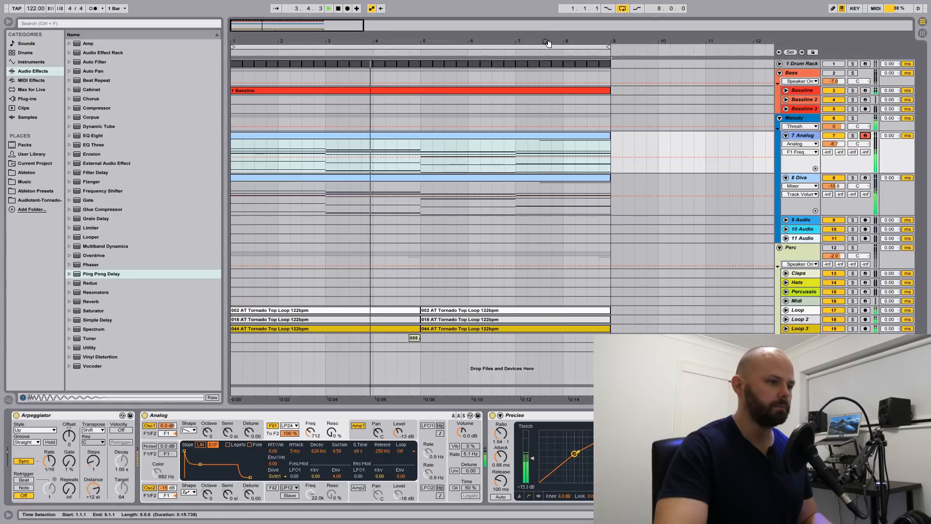
- Record live filter 1 frequency movements as automation on the Analog track across the eight-bar loop
left_click(356, 8)
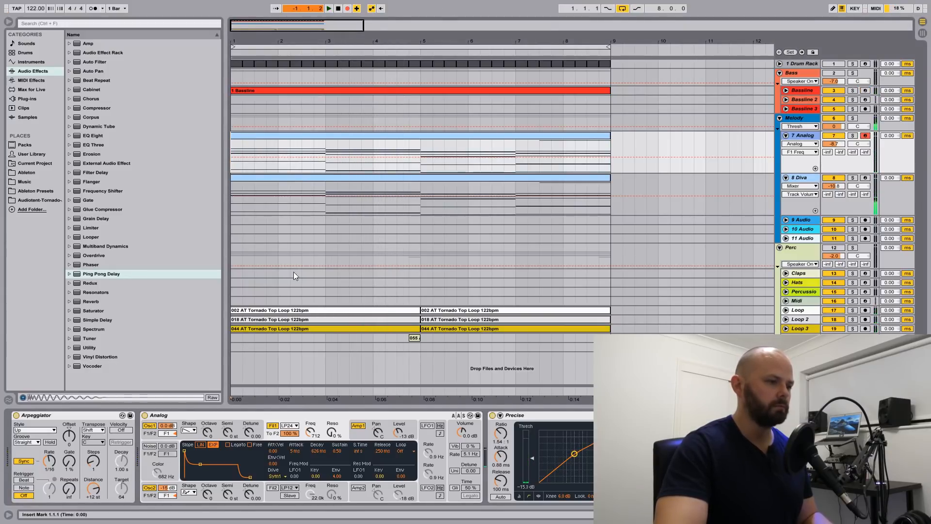
left_click_drag(313, 432, 312, 419)
key("space")
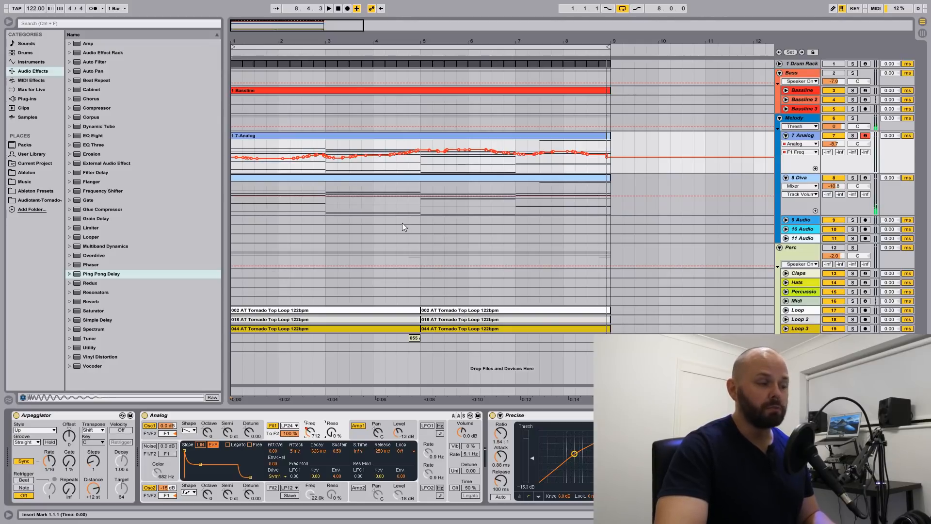
- Automate the arpeggiator's transpose steps with a plateau from bar 5, a rise before bar 7 and a short peak before bar 9
left_click(96, 464)
left_click(420, 164)
left_click_drag(428, 164, 420, 156)
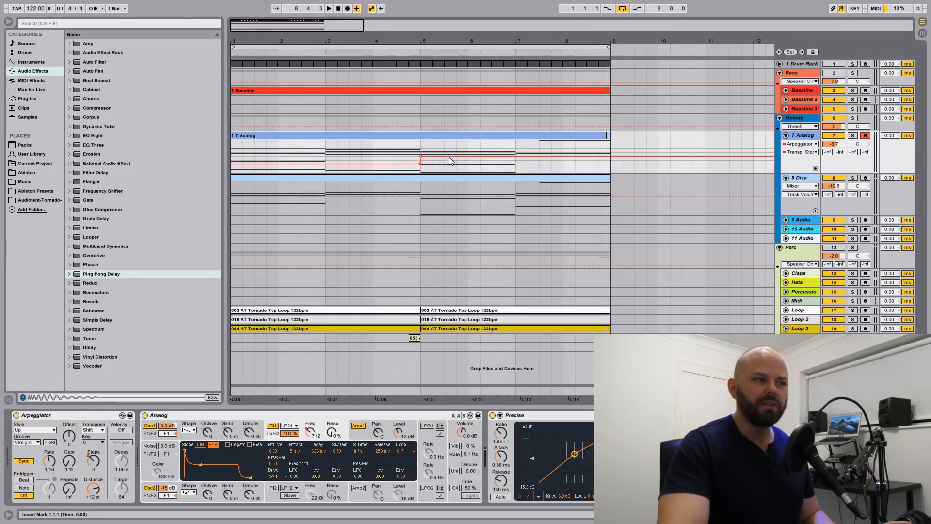
left_click_drag(461, 161, 461, 165)
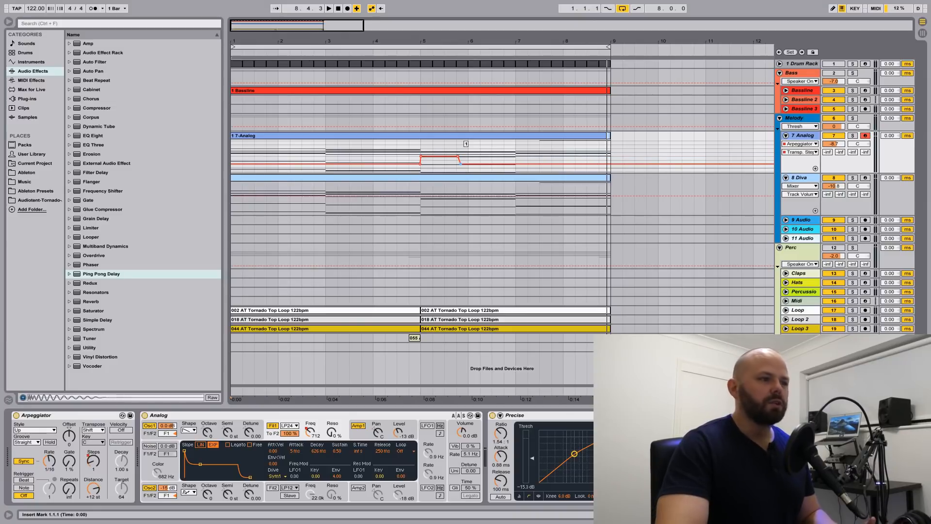
left_click_drag(503, 164, 505, 156)
left_click_drag(570, 156, 591, 160)
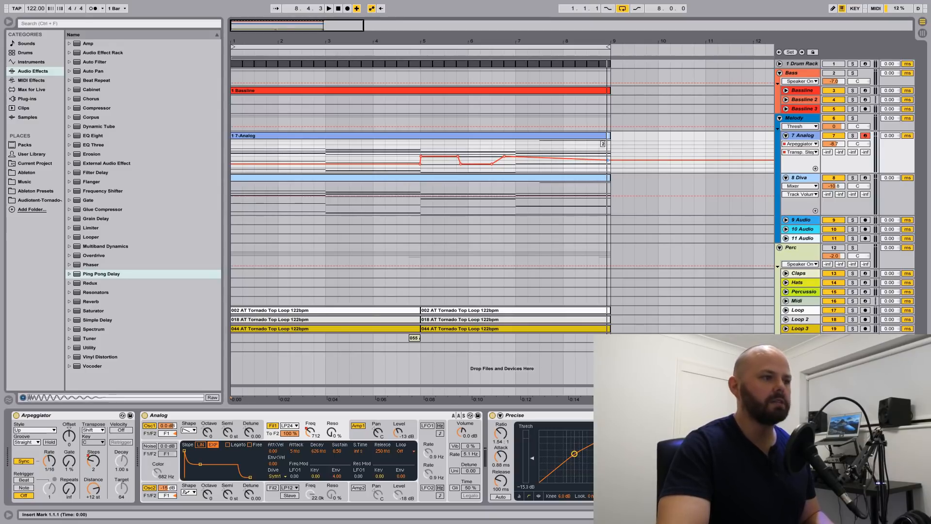
left_click_drag(608, 160, 608, 164)
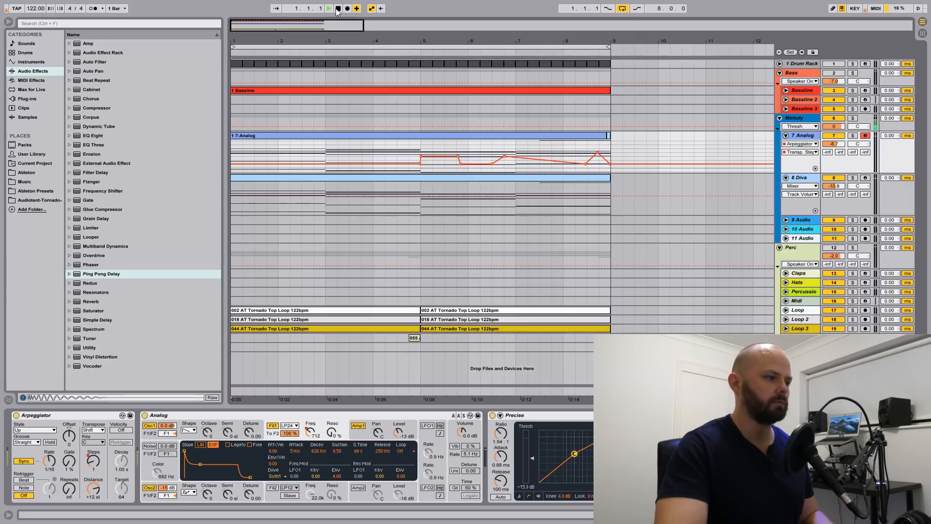
- Unmute the Perc group, the Bass group and the Drum Rack while the loop plays
left_click(842, 246)
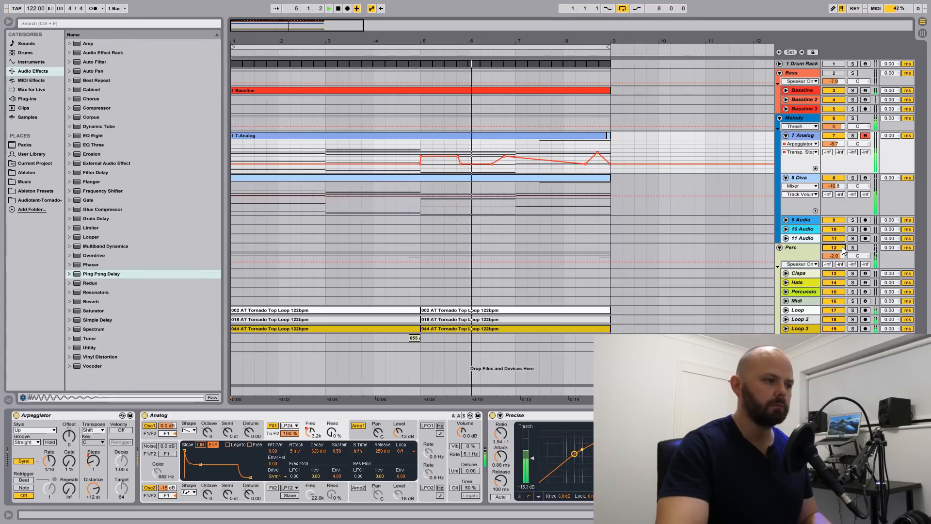
left_click(834, 73)
left_click(834, 74)
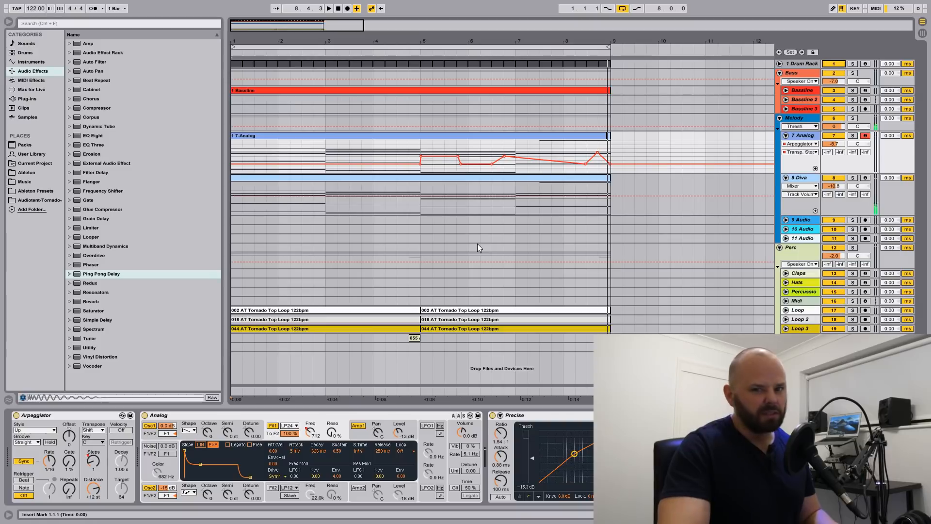
- Set the arpeggiator rate to 1/2 and audition the Analog track soloed
left_click(44, 466)
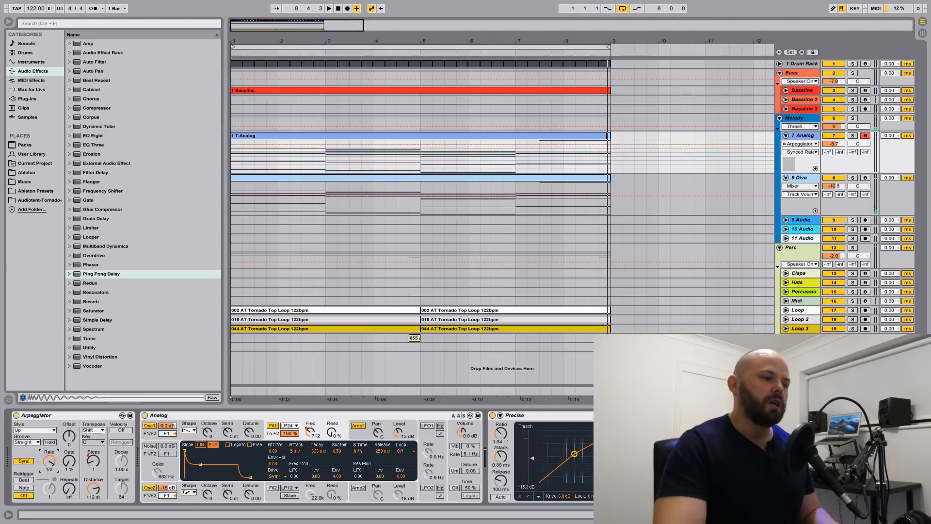
left_click(852, 135)
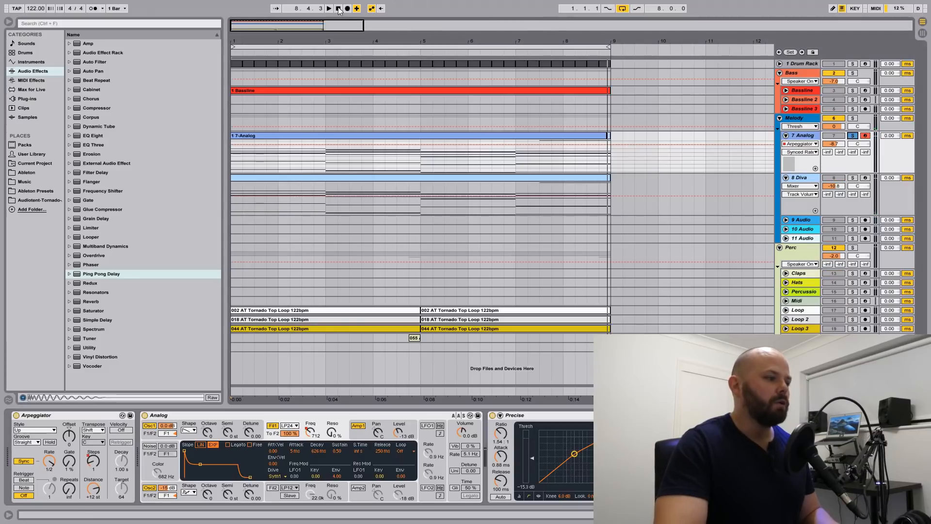
key("space")
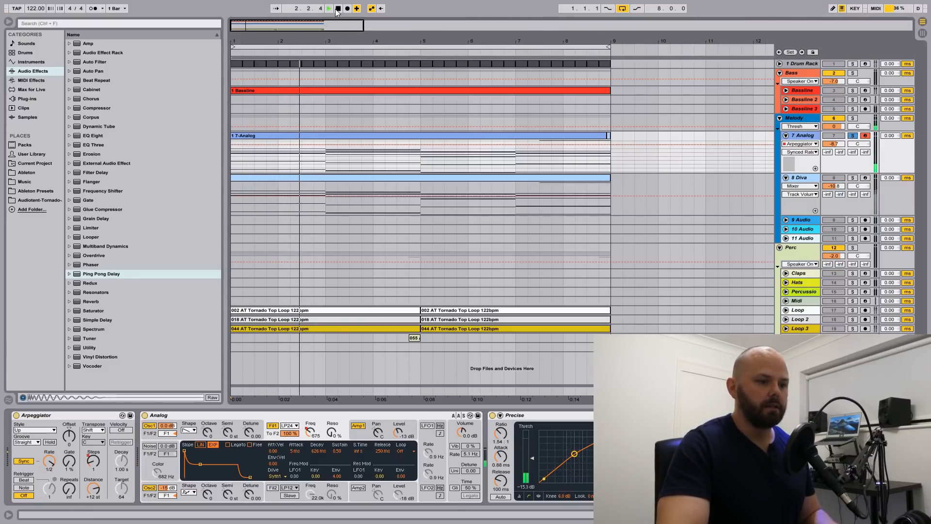
left_click(338, 8)
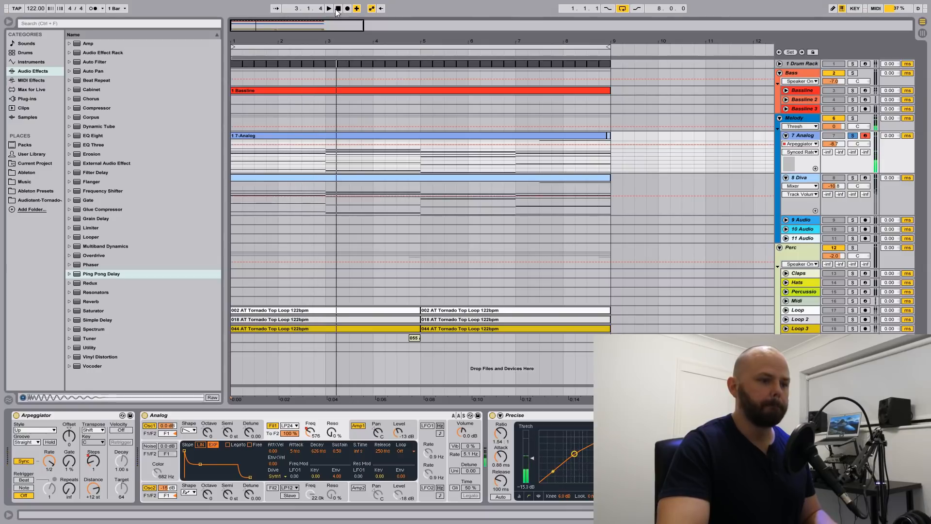
- Add Filter Delay and Ping Pong Delay between Analog and Precise on the Analog track, and audition them soloed
left_click_drag(78, 173, 487, 418)
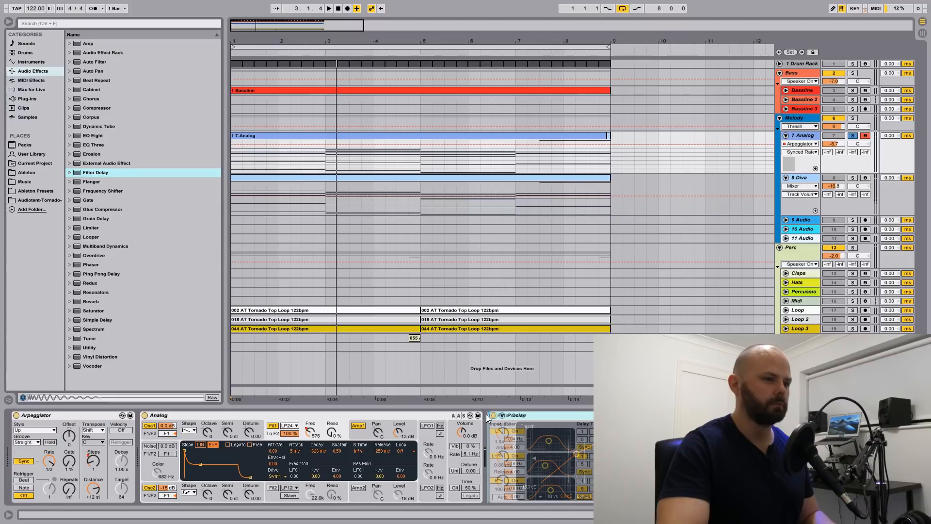
key("space")
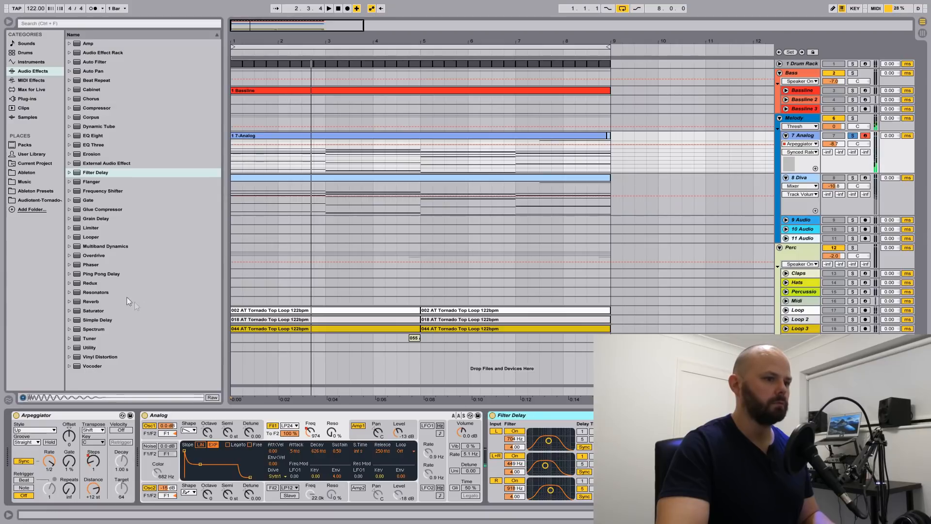
left_click_drag(71, 273, 289, 292)
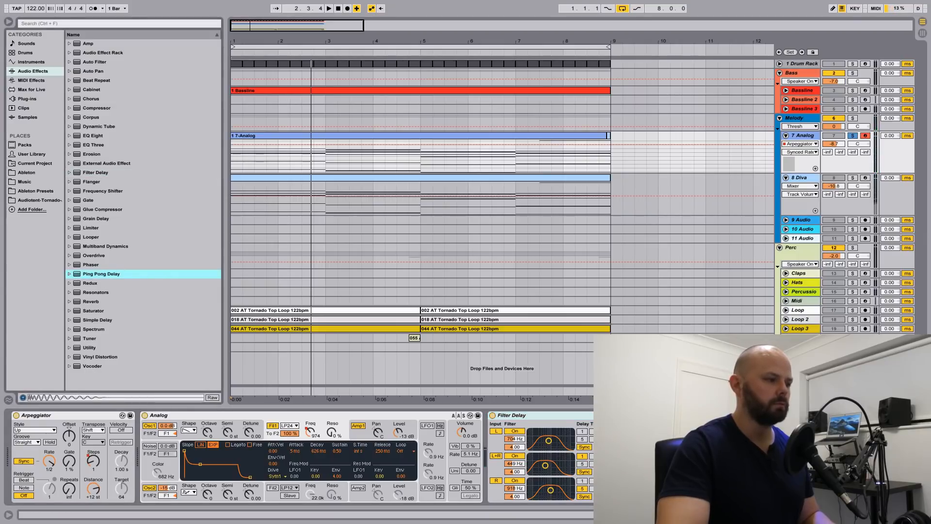
left_click_drag(727, 451, 776, 456)
key("space")
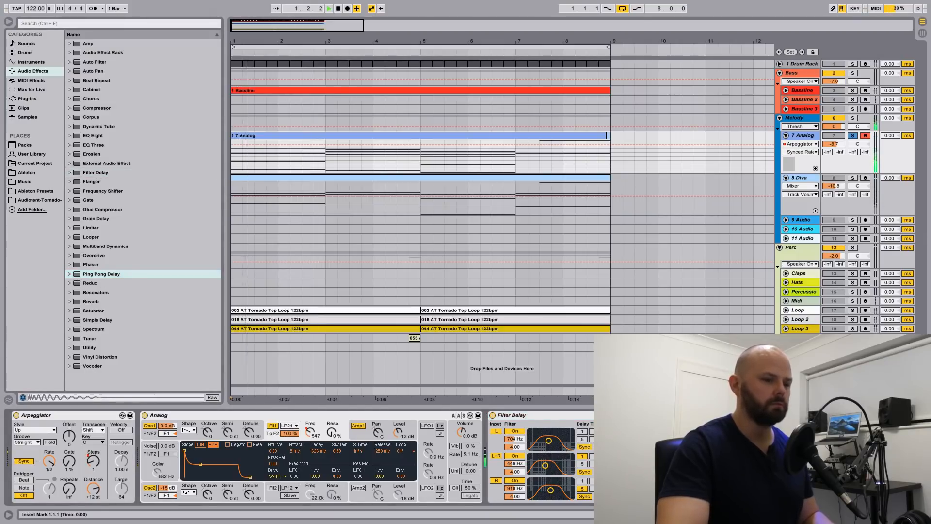
- Set the Analog track volume to -2.5 dB, audition the Melody group soloed, and unsolo the group
left_click_drag(833, 144, 834, 138)
left_click(852, 118)
left_click_drag(833, 144, 833, 129)
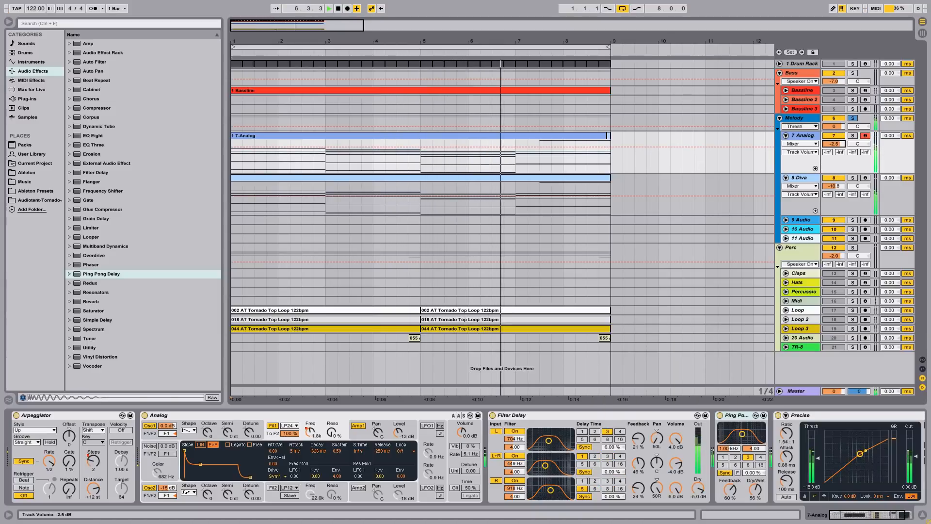
key("space")
left_click(852, 118)
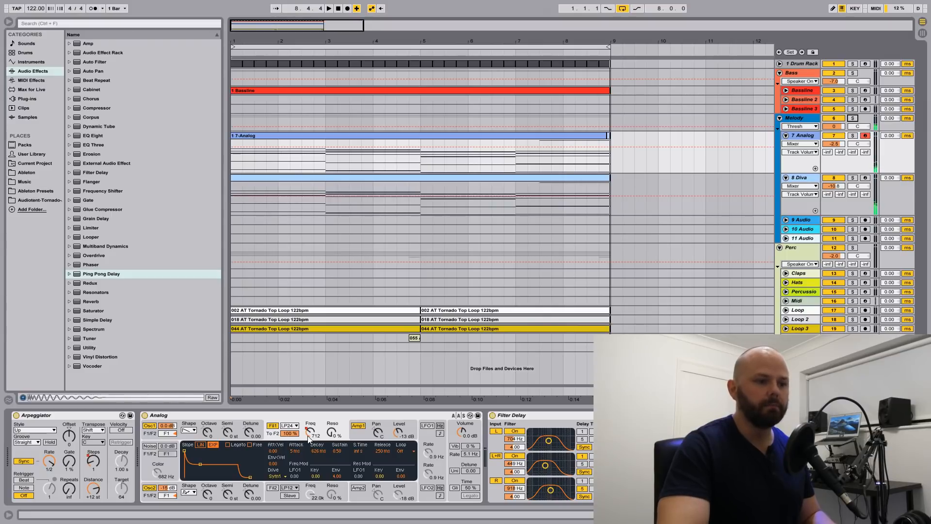
- Automate the Ping Pong Delay filter frequency to rise from bar 5, peak just before bar 7 and fall back by bar 9
key("space")
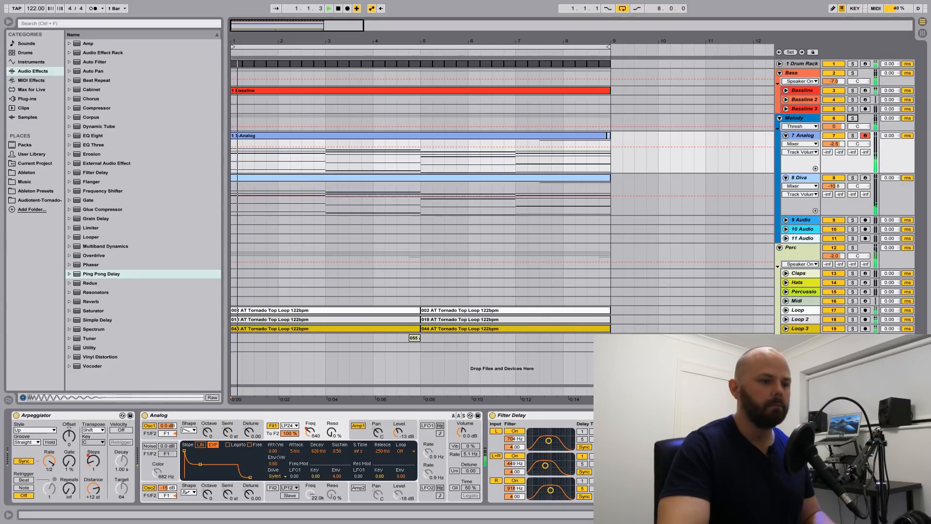
left_click(764, 442)
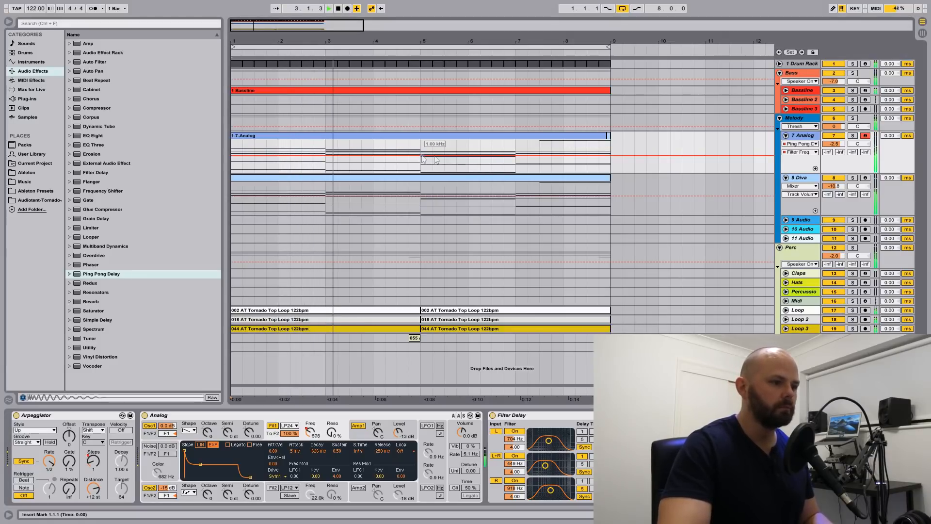
left_click_drag(512, 156, 512, 149)
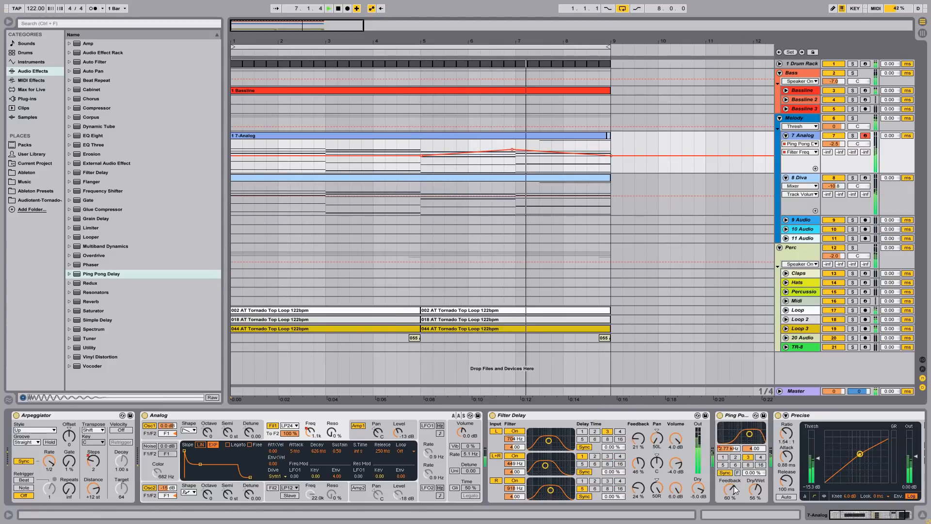
- Set the Filter Delay's first and third volumes to -0.3 and -3.5 dB, and the Analog track volume to 0 dB
left_click(674, 443)
left_click_drag(675, 488, 675, 507)
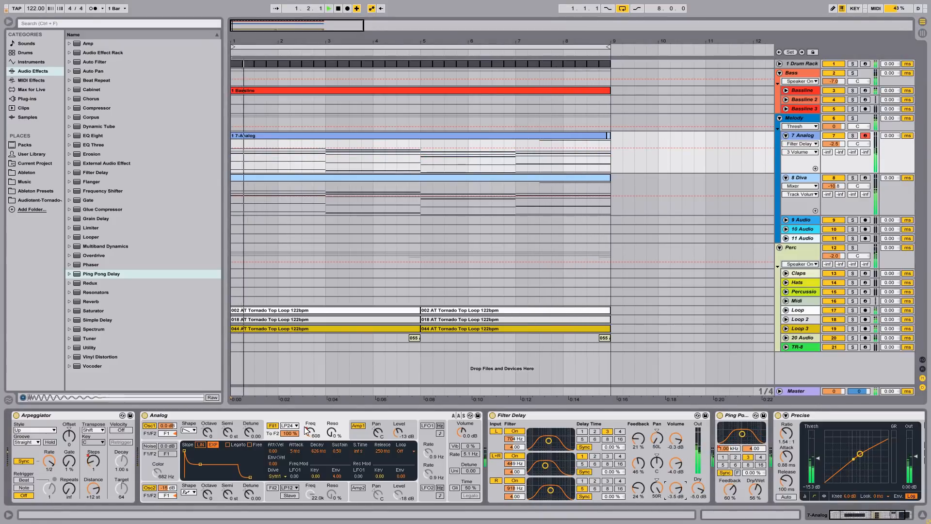
left_click(209, 433)
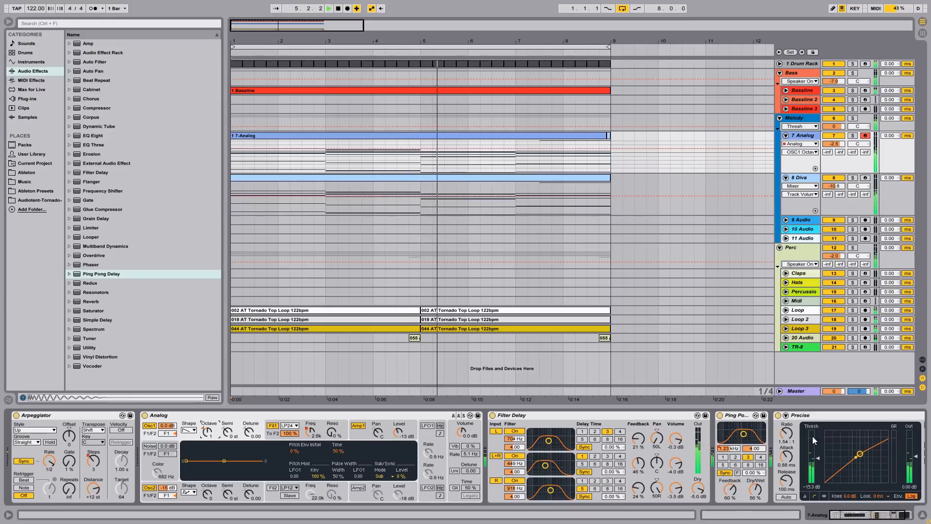
left_click_drag(838, 146, 838, 133)
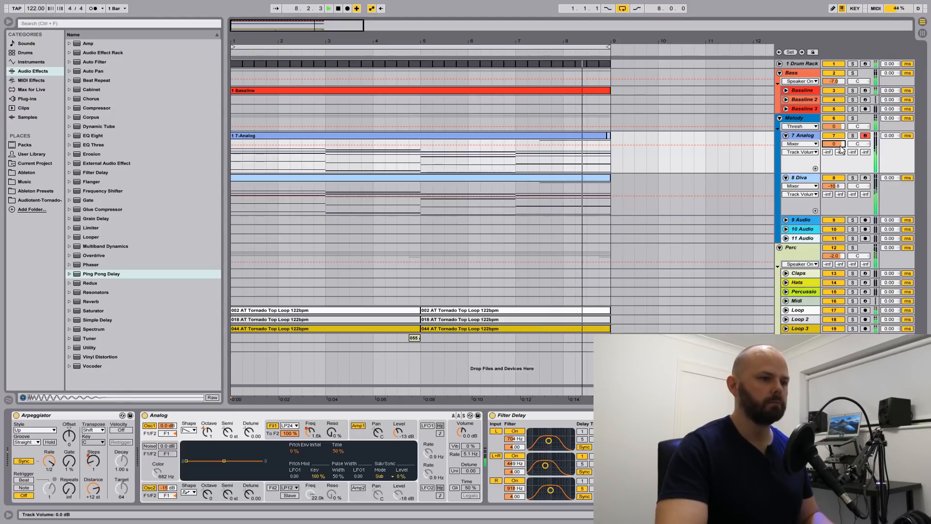